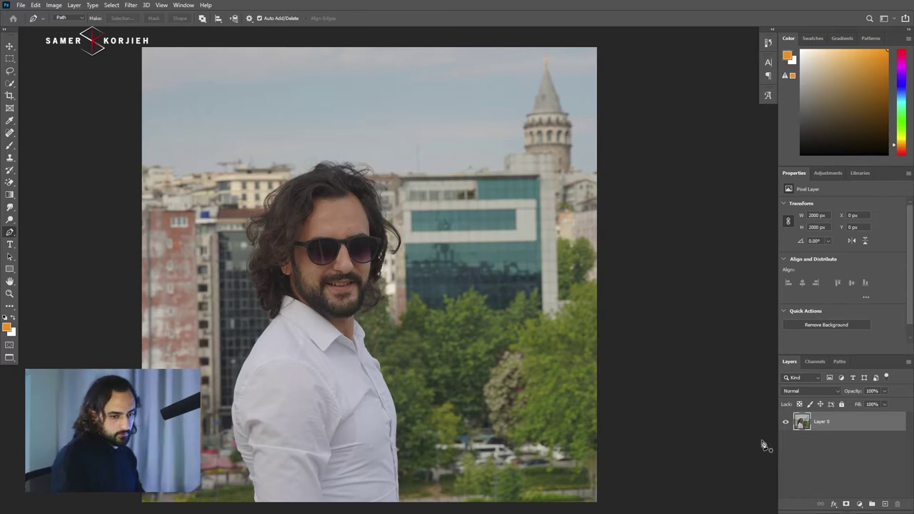
Step: Add an empty Layer 1 and set the brush to 29 px at 100% hardness
left_click(884, 505)
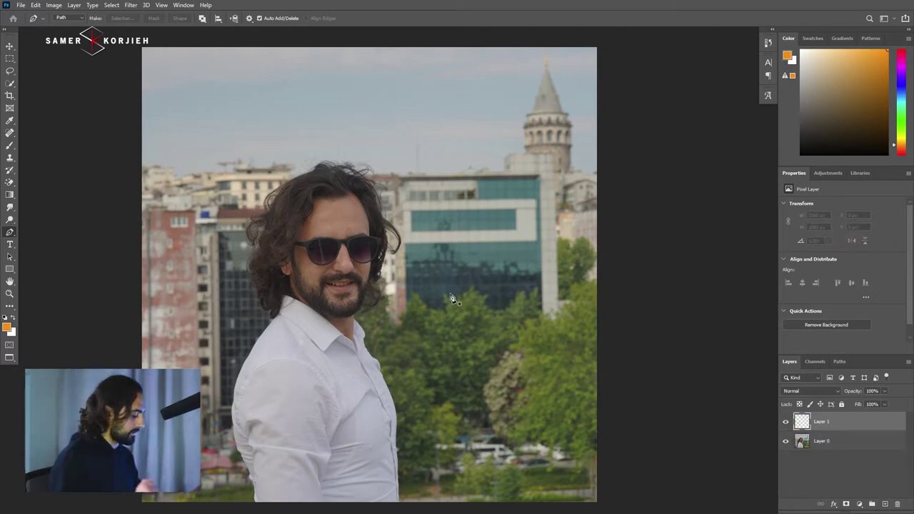
key("b")
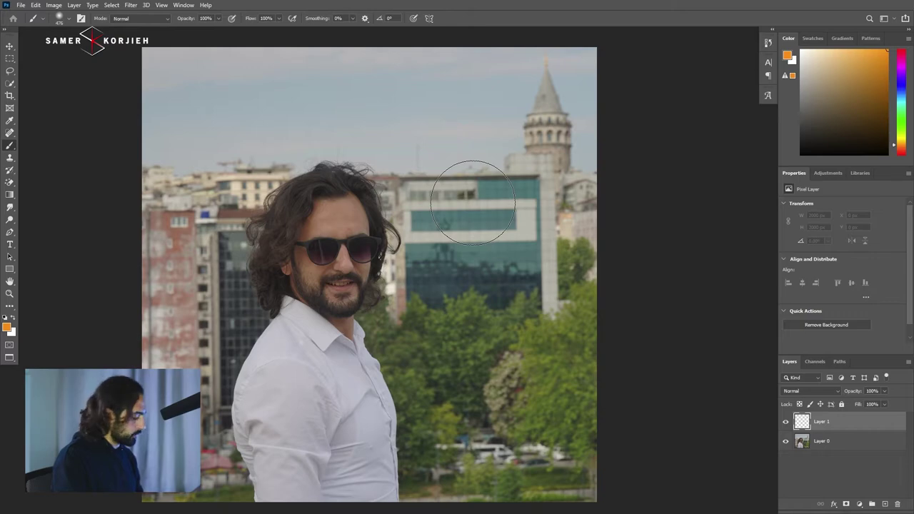
left_click_drag(473, 202, 484, 428)
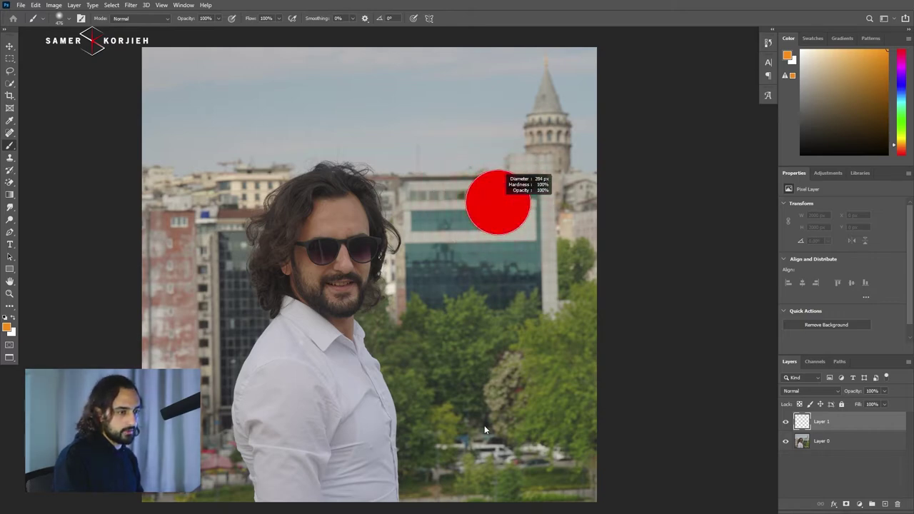
left_click_drag(484, 495, 449, 486)
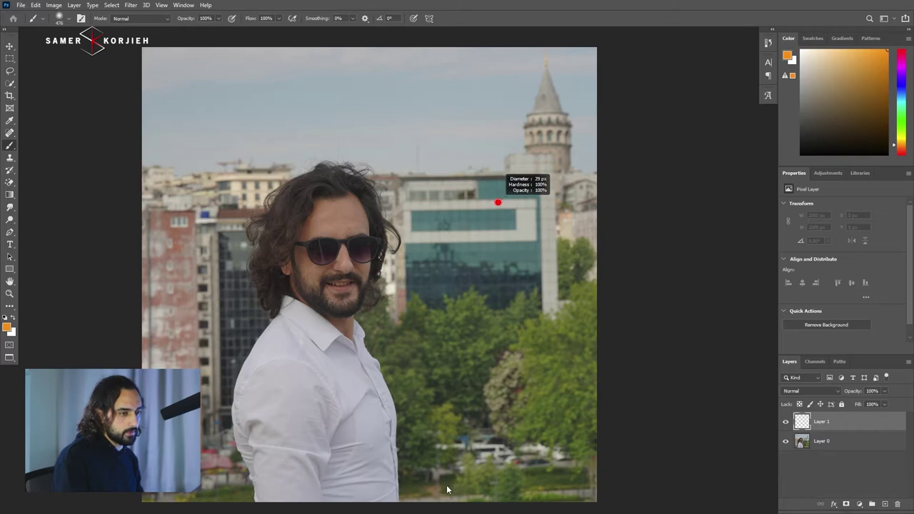
left_click_drag(447, 490, 450, 482)
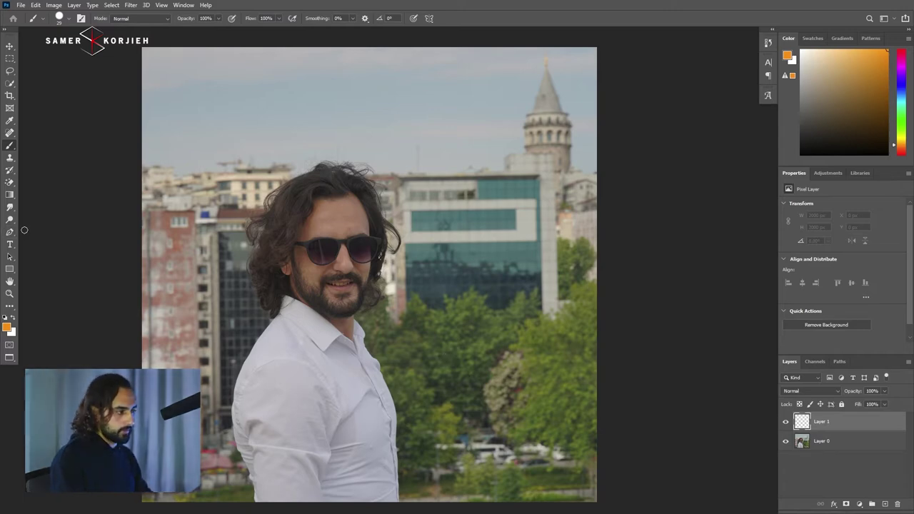
Step: Draw a closed three-point Pen path in Path mode, from the left buildings to the tower
left_click(10, 232)
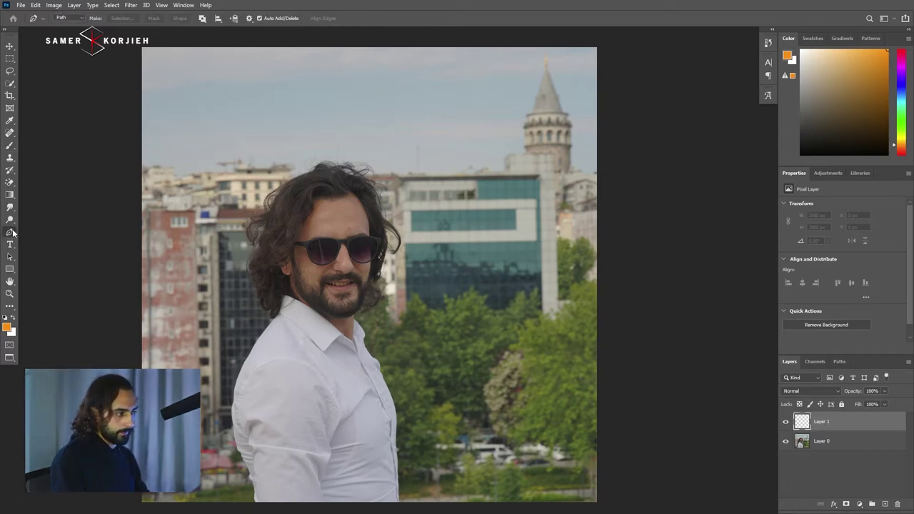
left_click(72, 19)
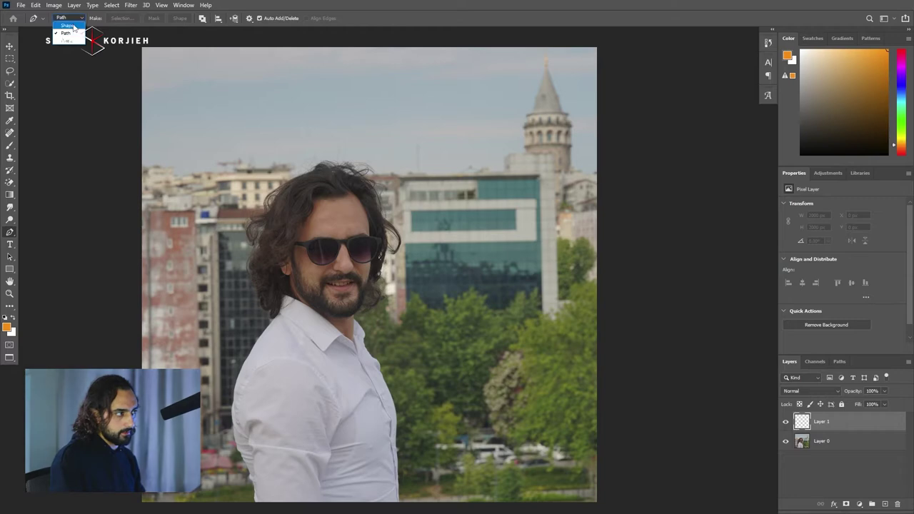
left_click(75, 34)
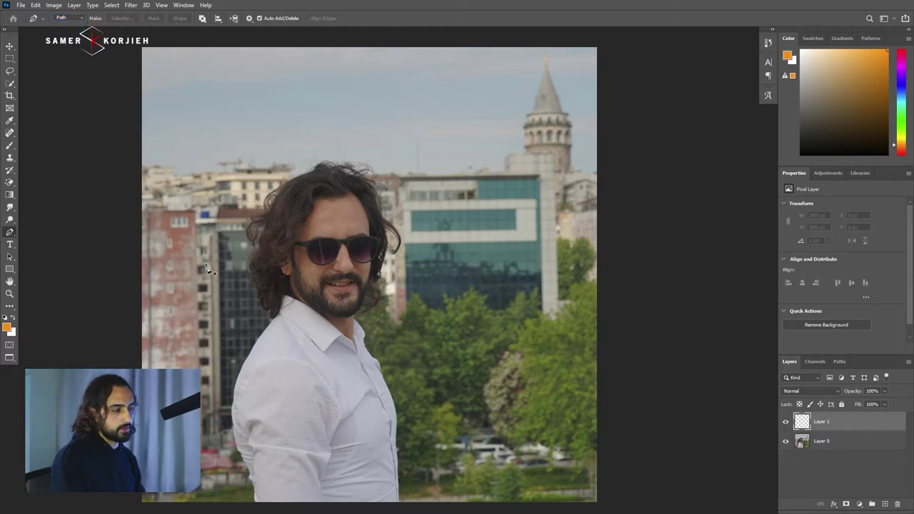
left_click(171, 292)
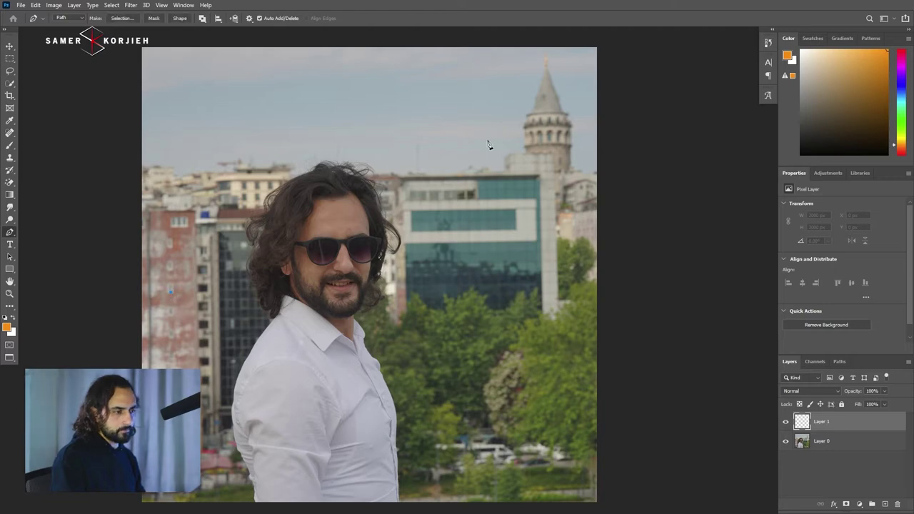
left_click(171, 293)
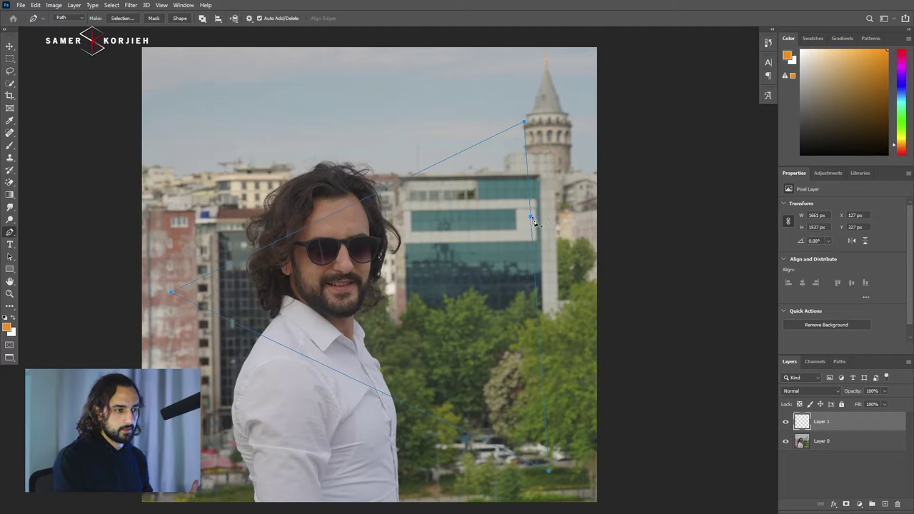
Step: Stroke the triangular path with the Brush in orange on Layer 1
right_click(532, 221)
left_click(564, 295)
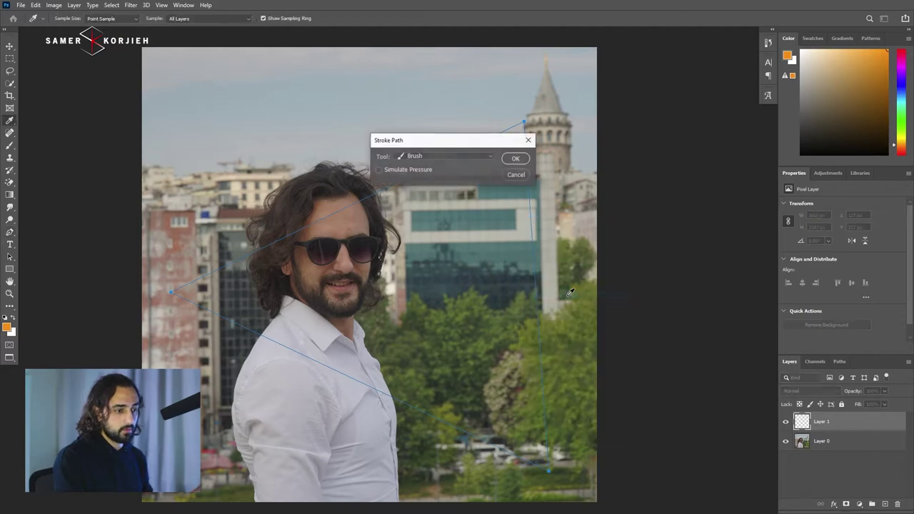
left_click(417, 157)
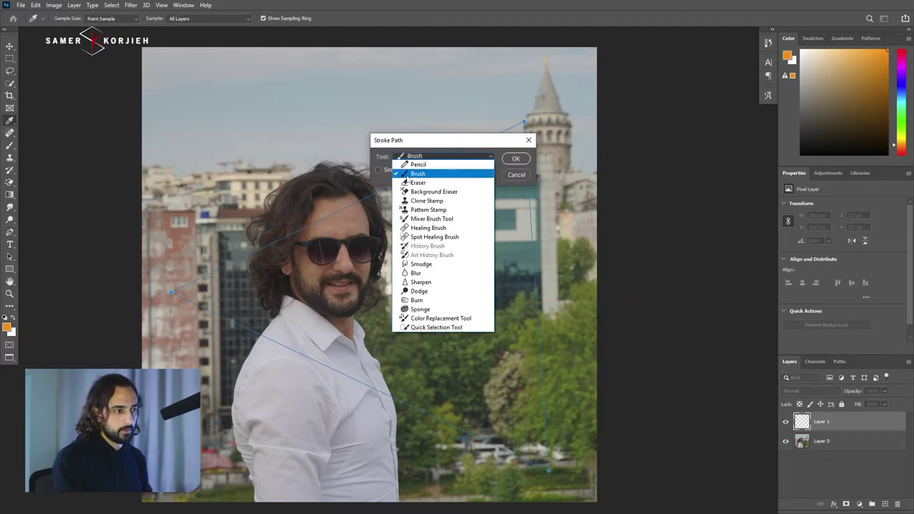
left_click(412, 176)
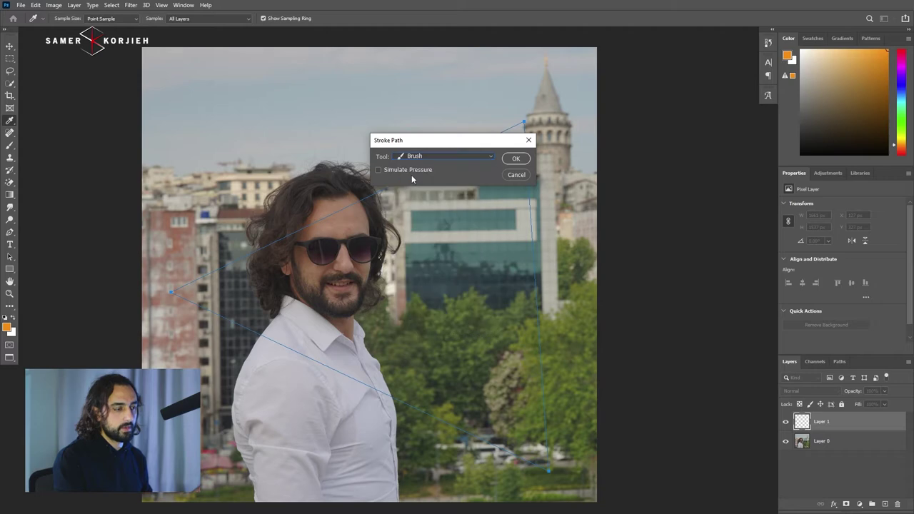
left_click(515, 159)
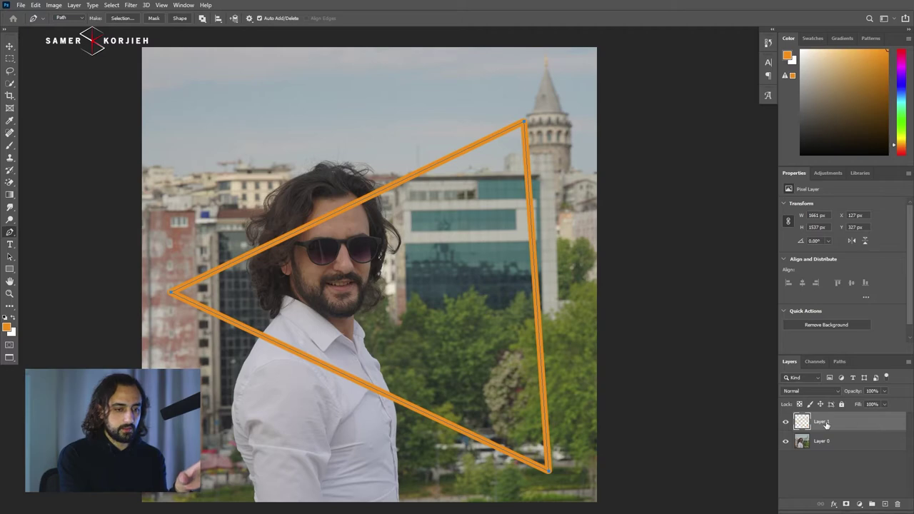
Step: Give Layer 1 an Inner Glow and set its size to about 13 px
double_click(871, 424)
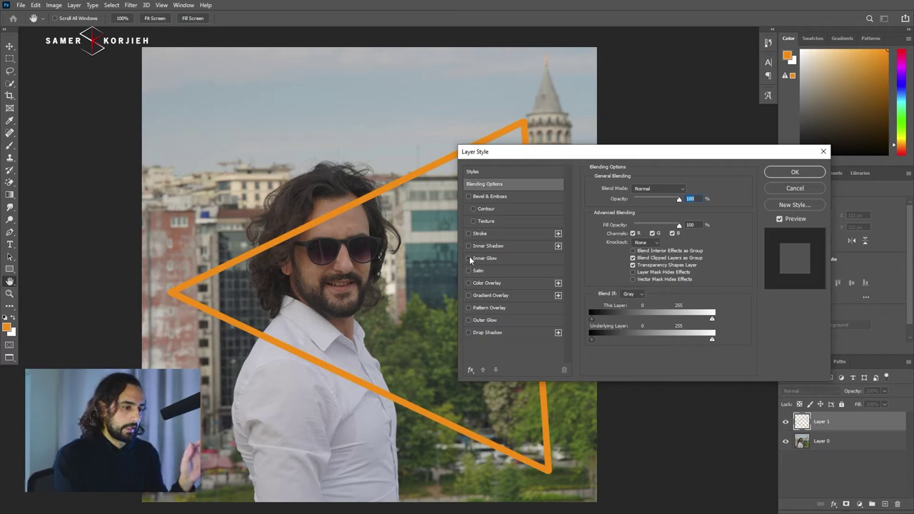
left_click(471, 260)
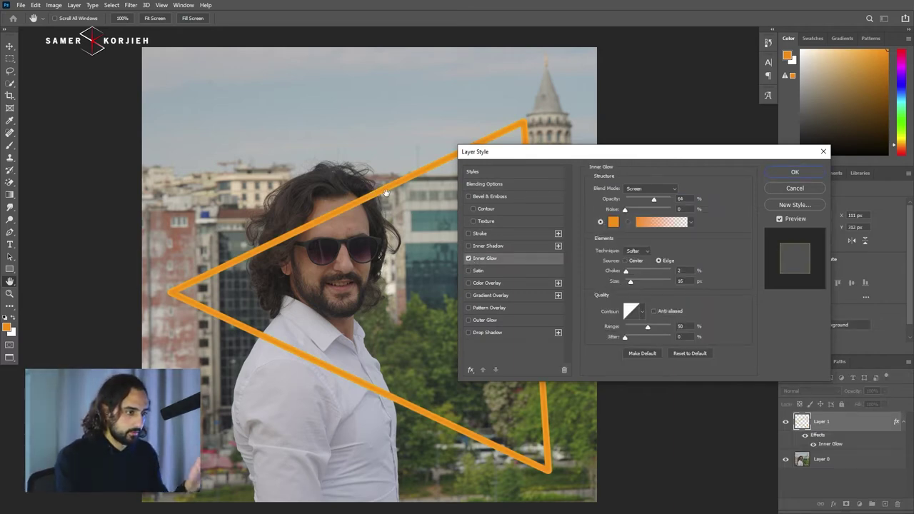
left_click_drag(385, 187, 447, 187)
left_click(446, 187, "alt")
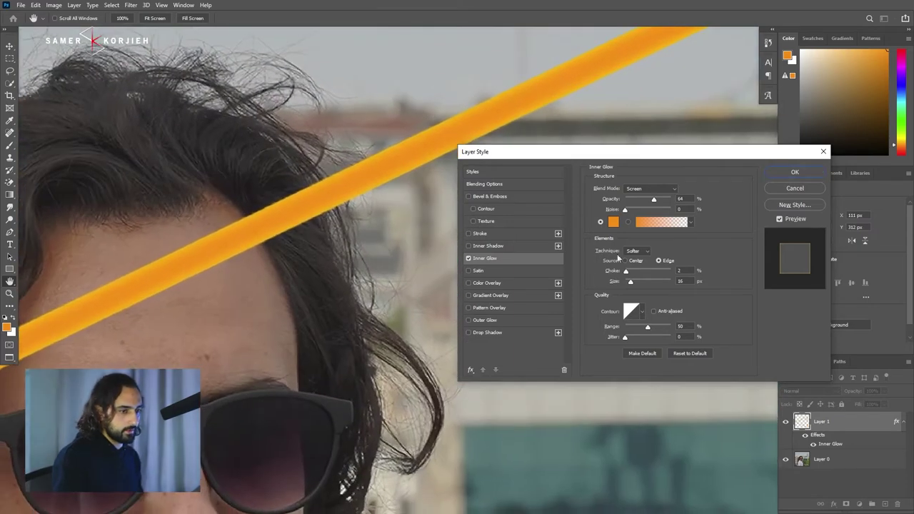
left_click_drag(630, 282, 625, 282)
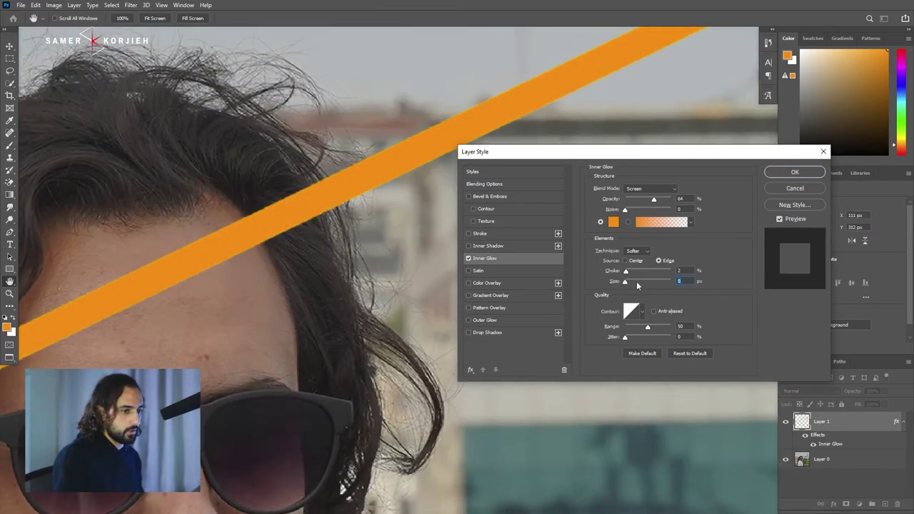
left_click(636, 282)
left_click(628, 281)
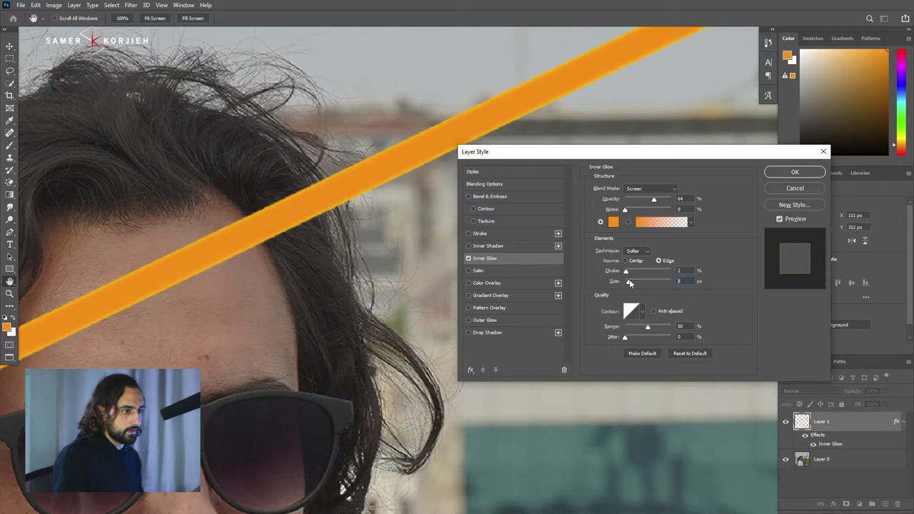
left_click(629, 282)
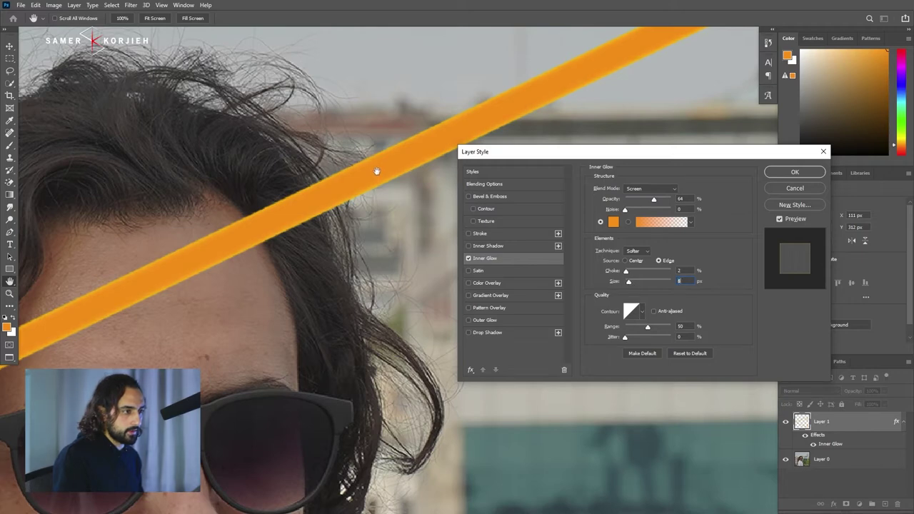
left_click(632, 283)
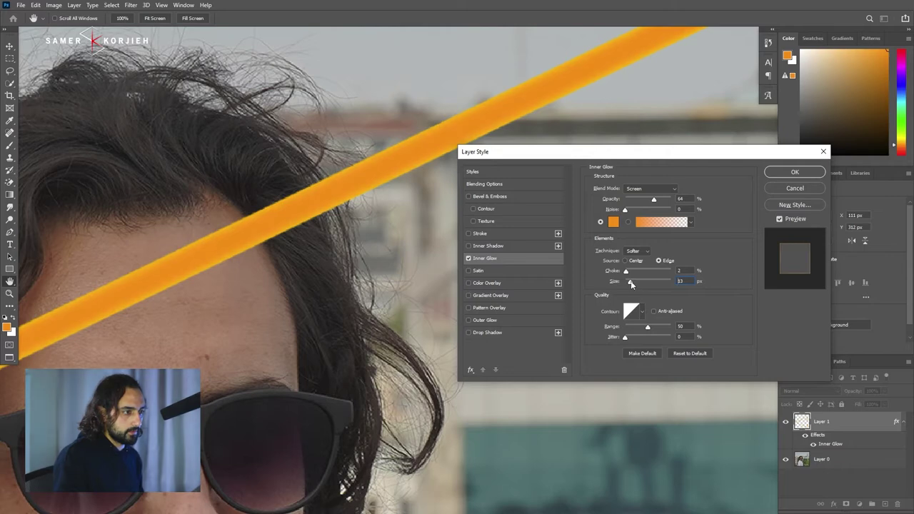
Step: Enable a wide Outer Glow on the orange stroke
left_click(468, 321)
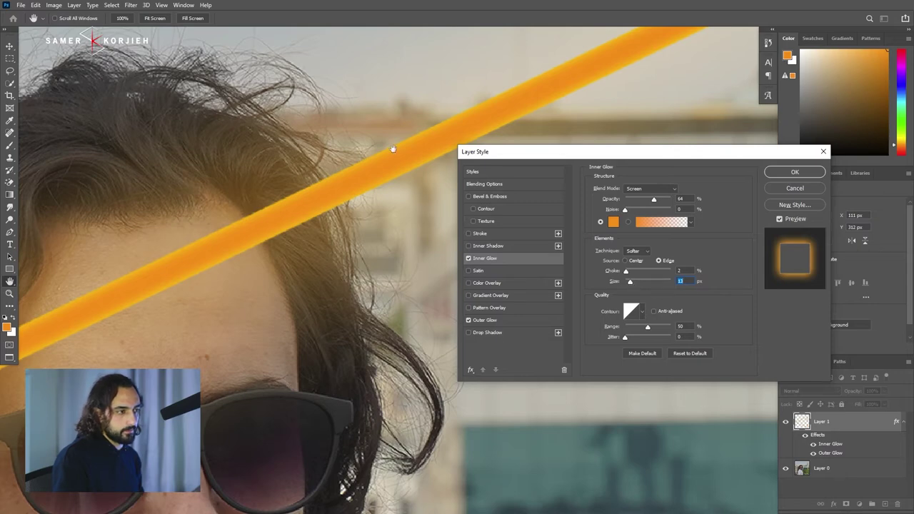
scroll(363, 264, "down", 5)
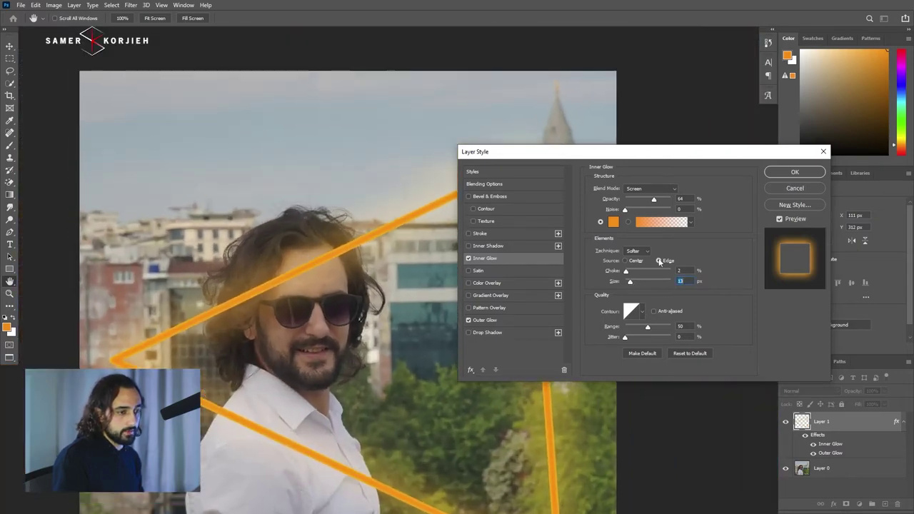
left_click(485, 320)
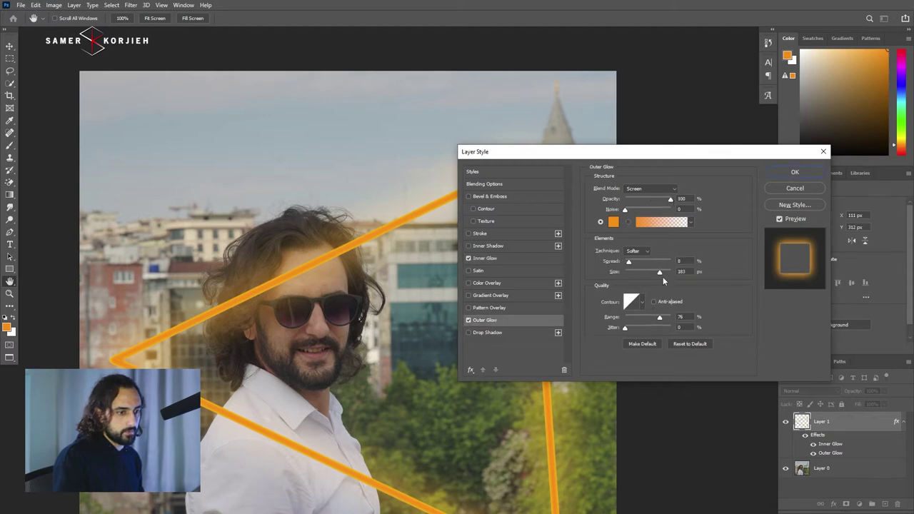
Step: Apply the glow layer style, fit the canvas in view, and select Layer 0
left_click(796, 172)
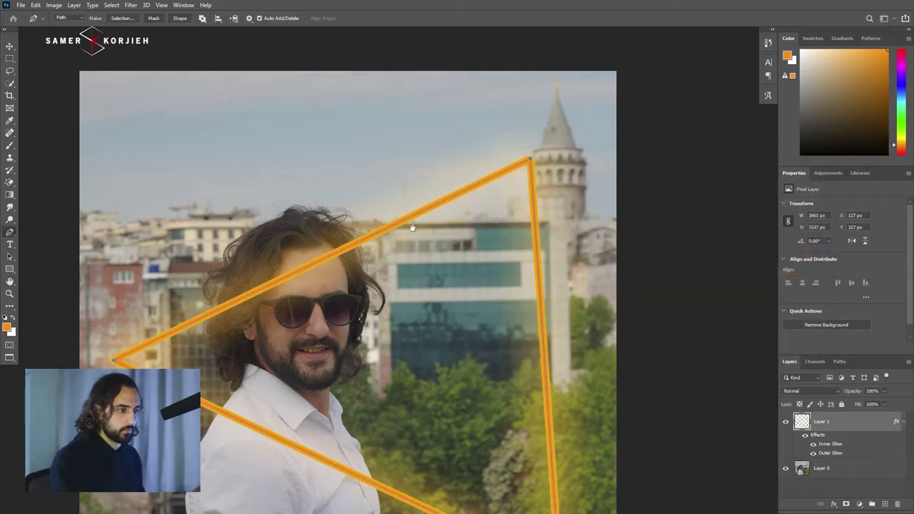
scroll(414, 227, "down", 2)
scroll(450, 204, "left", 2)
scroll(462, 257, "down", 1)
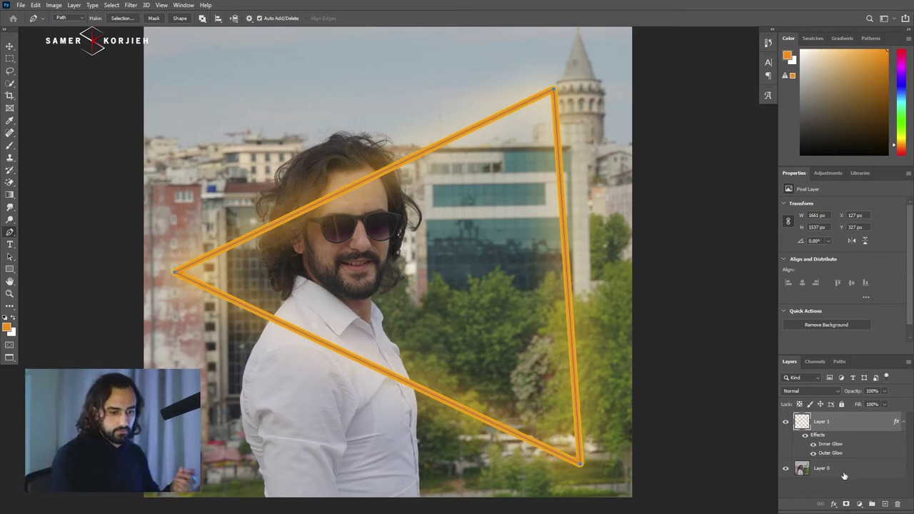
left_click(802, 470)
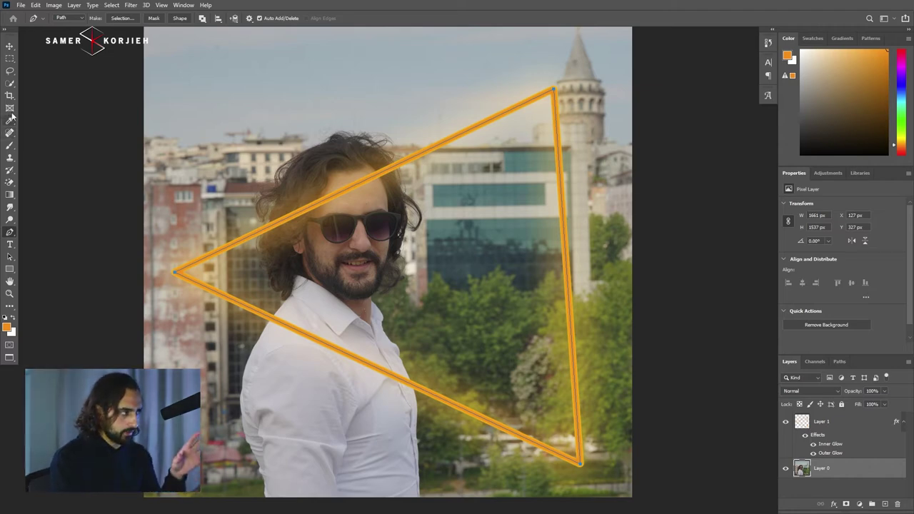
Step: With Quick Selection, open Select and Mask and use Select Subject on the man
left_click(10, 71)
left_click(9, 84)
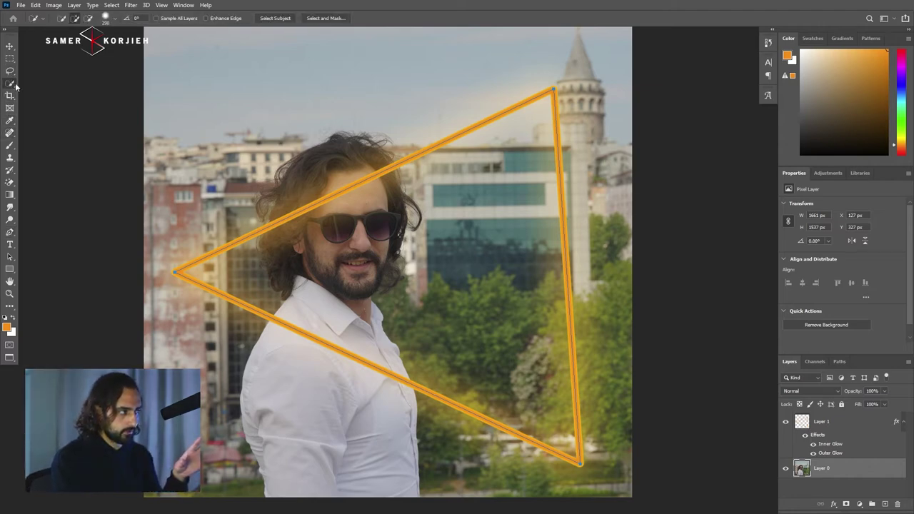
left_click(324, 18)
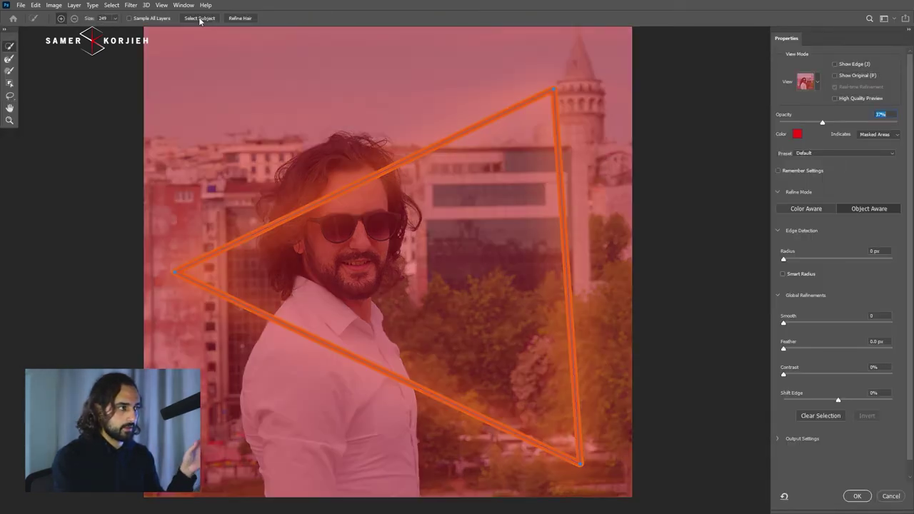
left_click(200, 19)
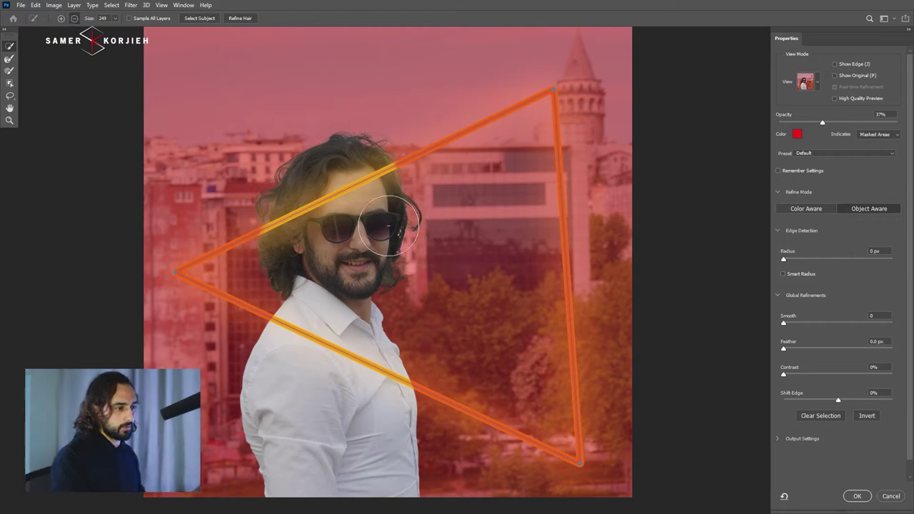
Step: Refine the curly hair edge with the Refine Edge brush and apply the selection
scroll(402, 242, "up", 3)
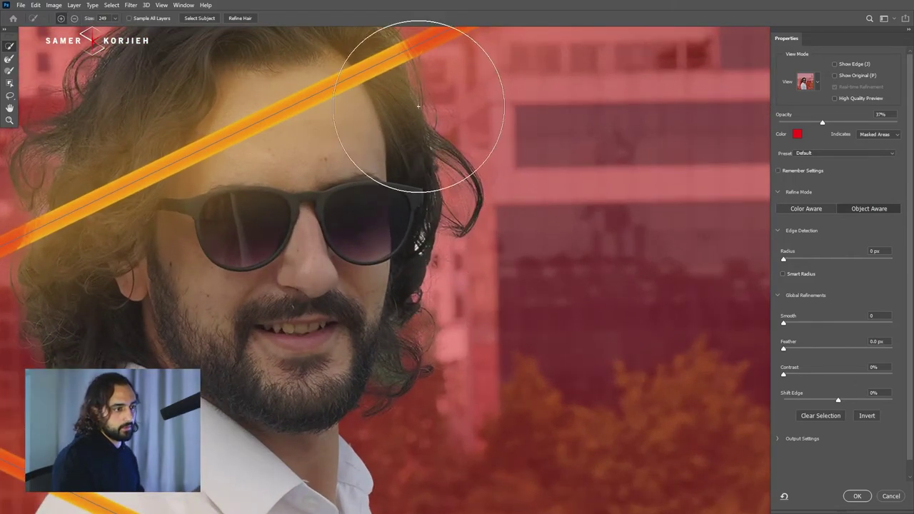
scroll(342, 65, "up", 2)
scroll(298, 48, "up", 1)
left_click(240, 18)
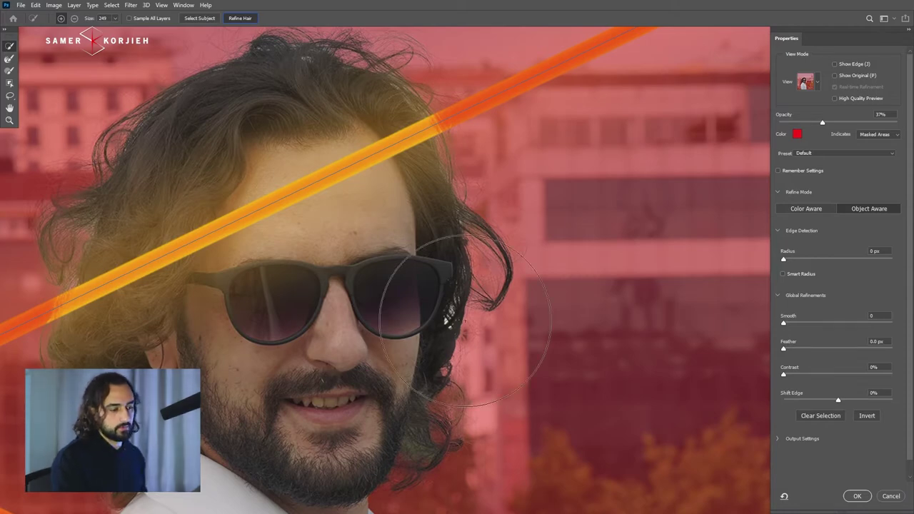
scroll(429, 292, "down", 2)
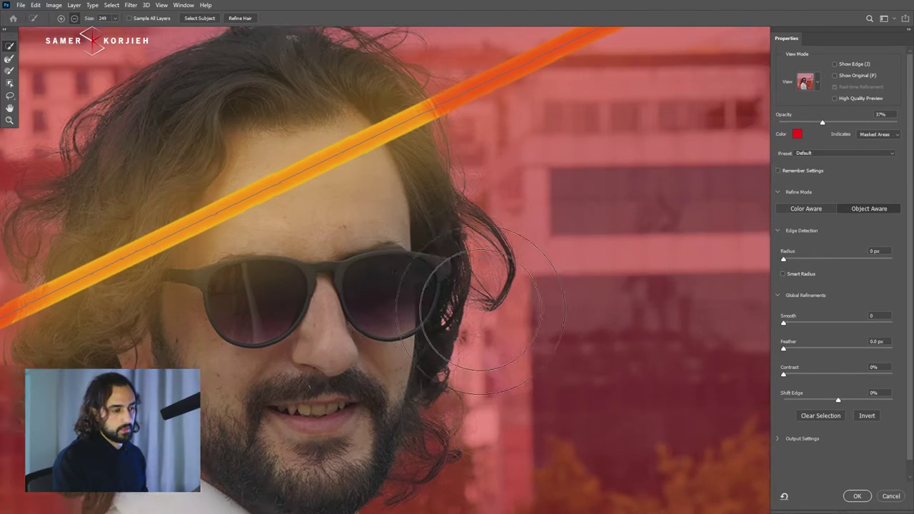
scroll(428, 292, "down", 2)
left_click_drag(490, 379, 444, 234)
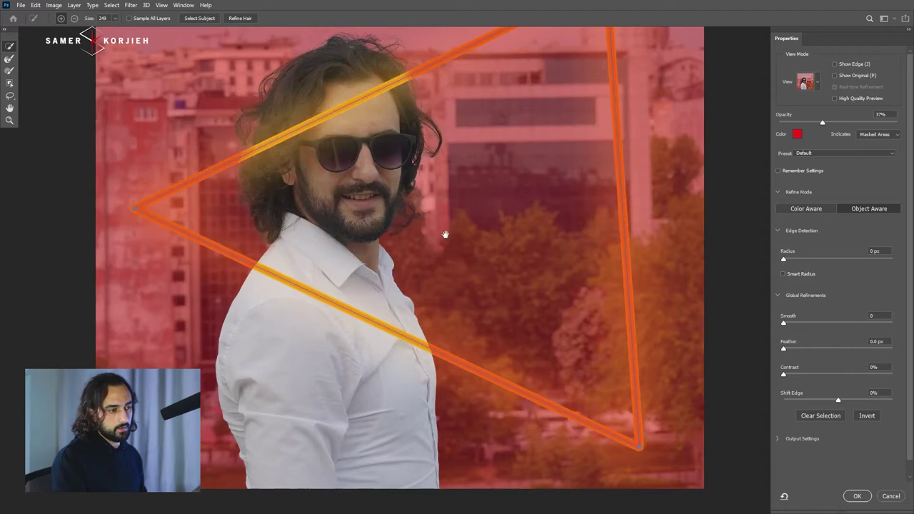
left_click(857, 496)
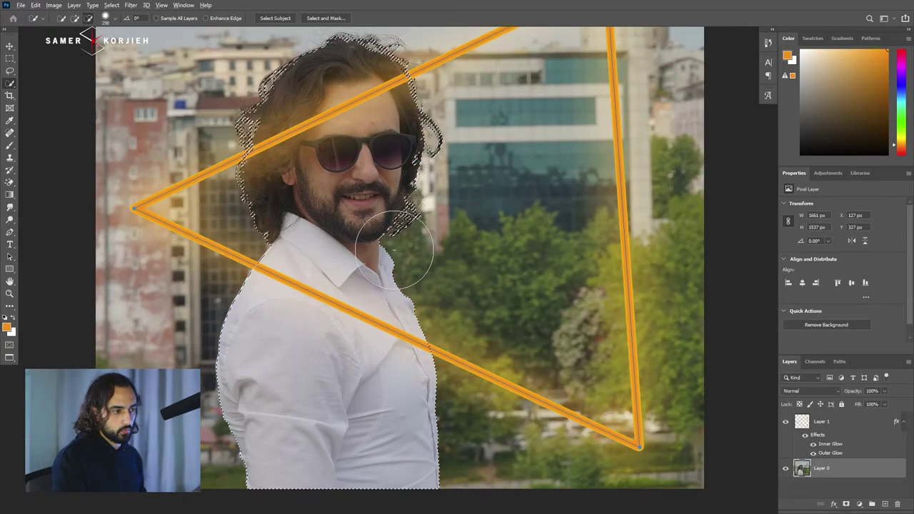
scroll(396, 242, "down", 1)
left_click_drag(481, 227, 479, 255)
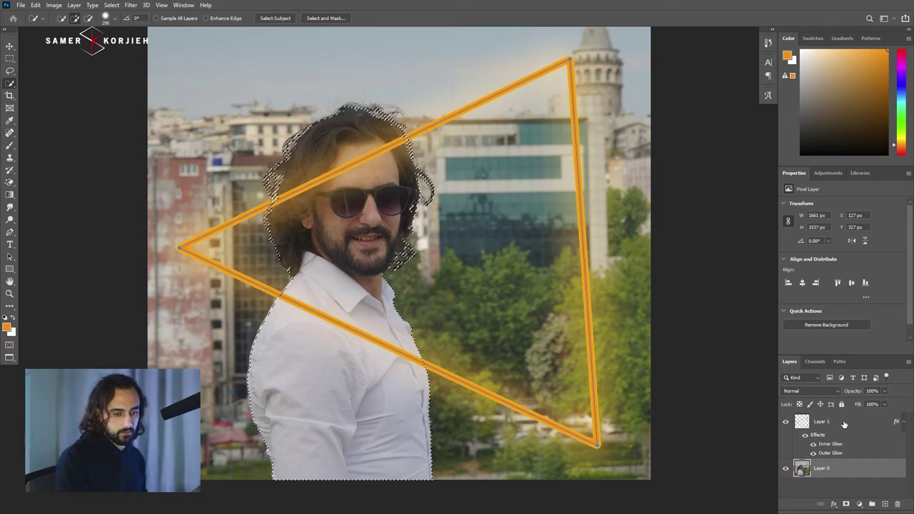
left_click(844, 423)
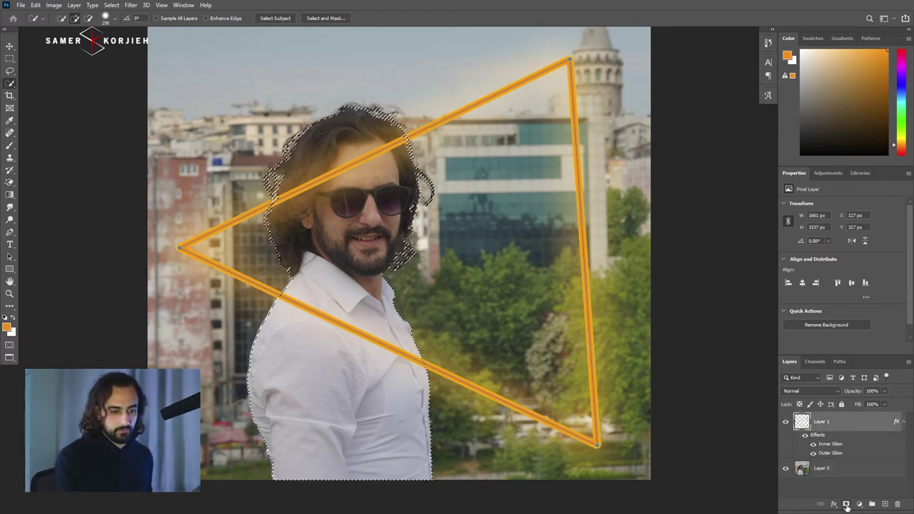
left_click(846, 504)
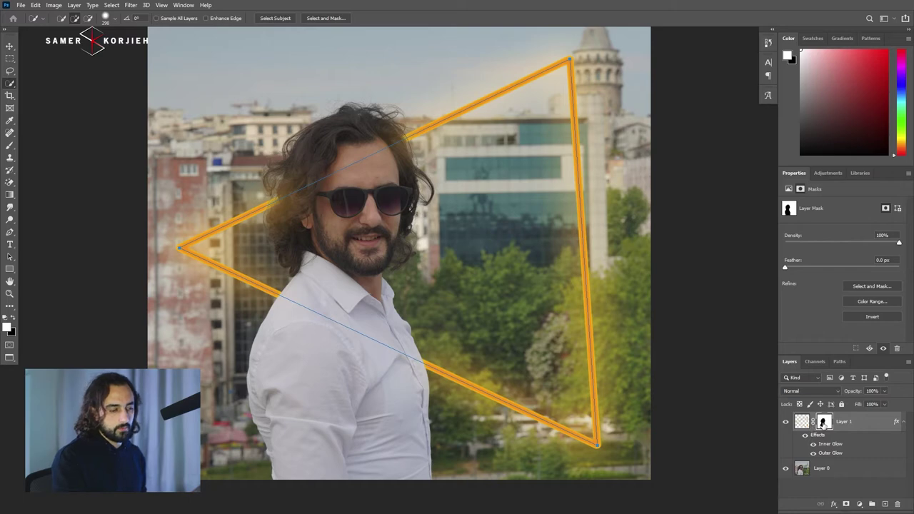
left_click(822, 423, "ctrl")
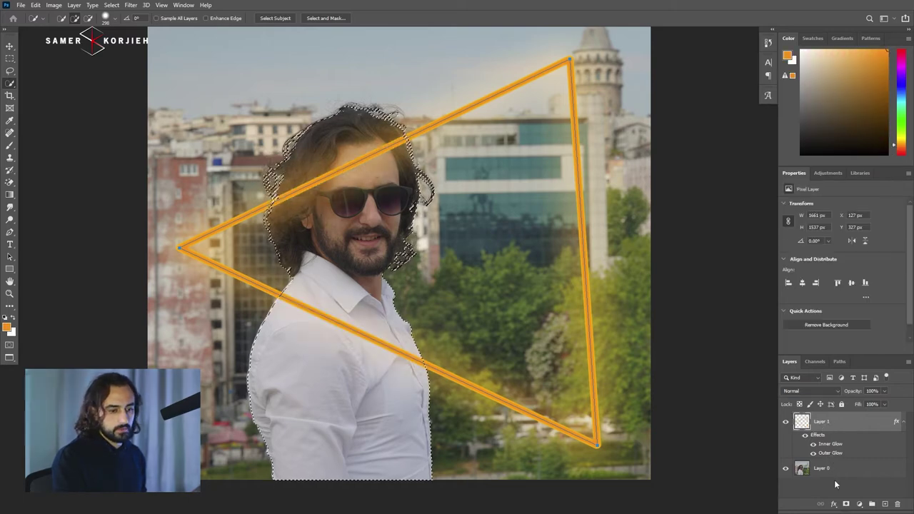
Step: Mask Layer 1 with the inverted man selection, restore it over the shirt, and add Layer 2
left_click(846, 504)
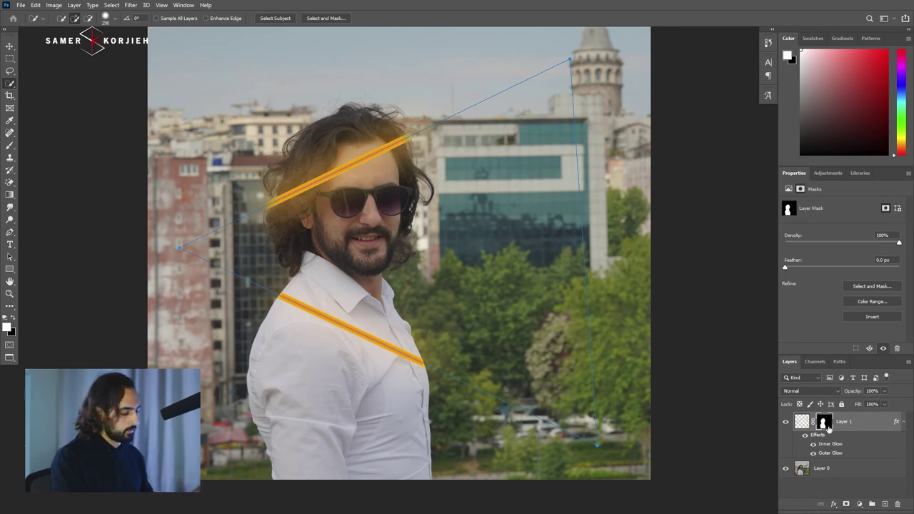
key("ctrl+i")
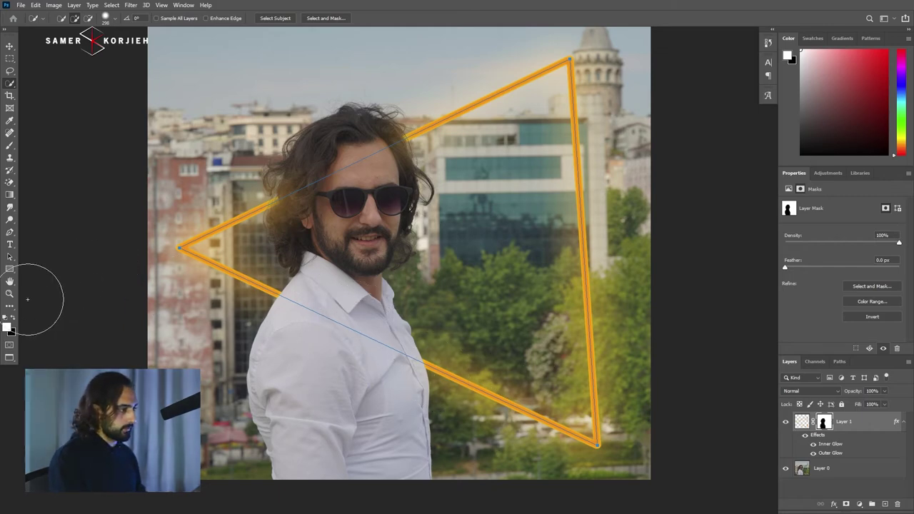
key("b")
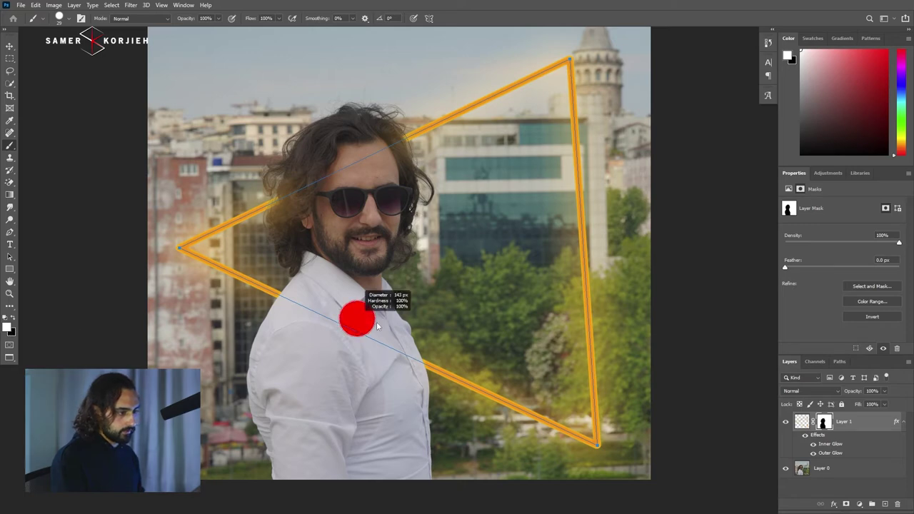
left_click(441, 365, "shift")
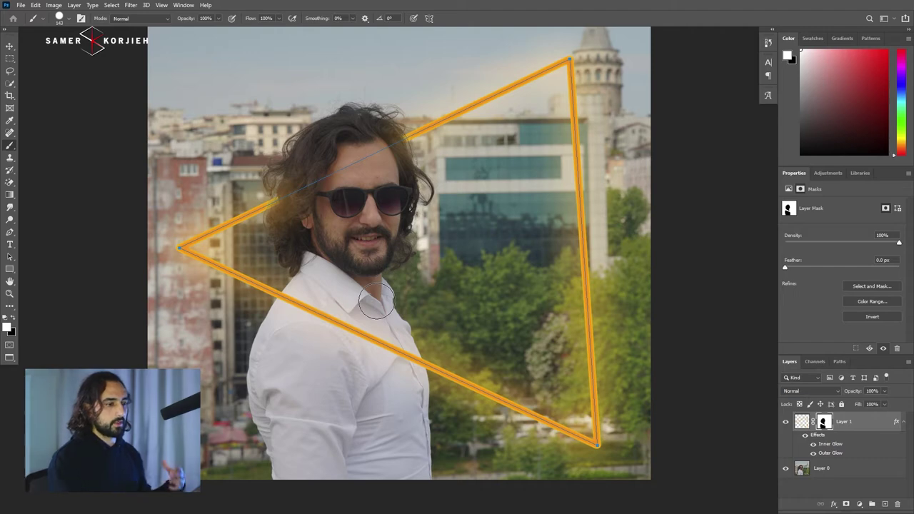
left_click(802, 421)
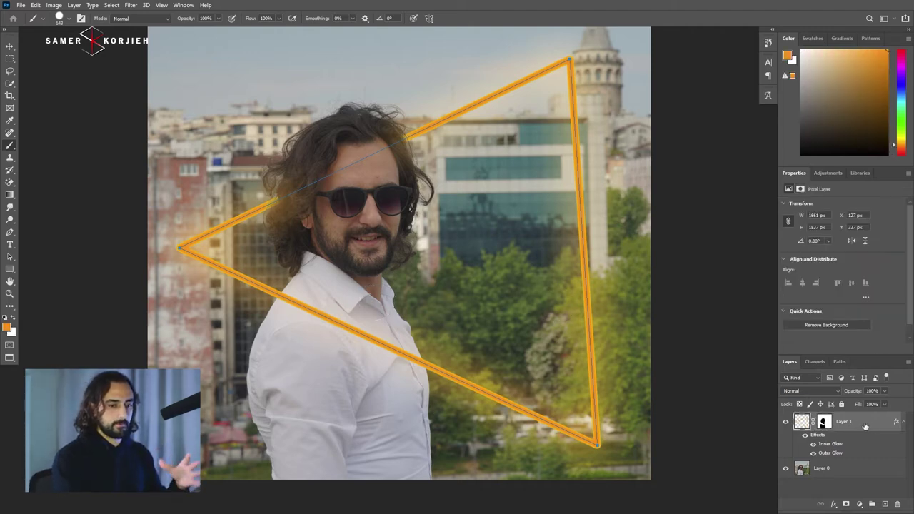
left_click(885, 504)
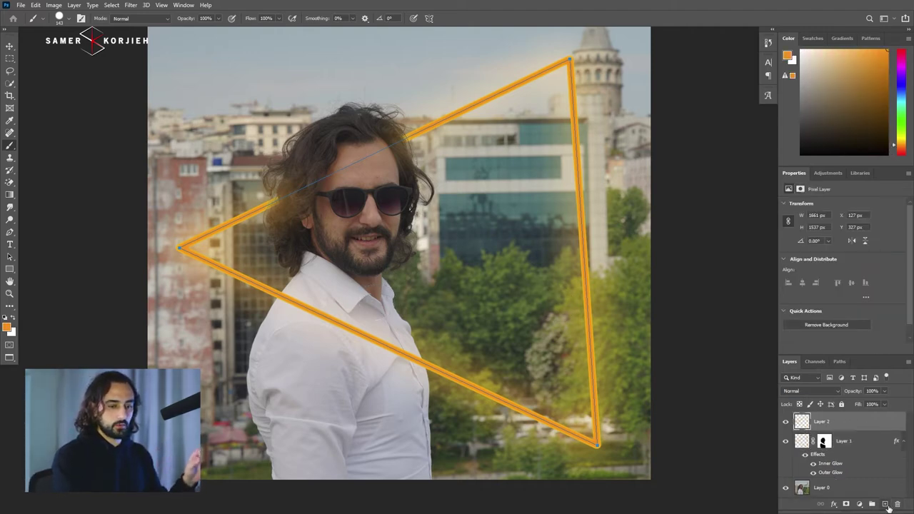
Step: Fill Layer 2 with Render Clouds and set its blend mode to Soft Light
left_click(130, 5)
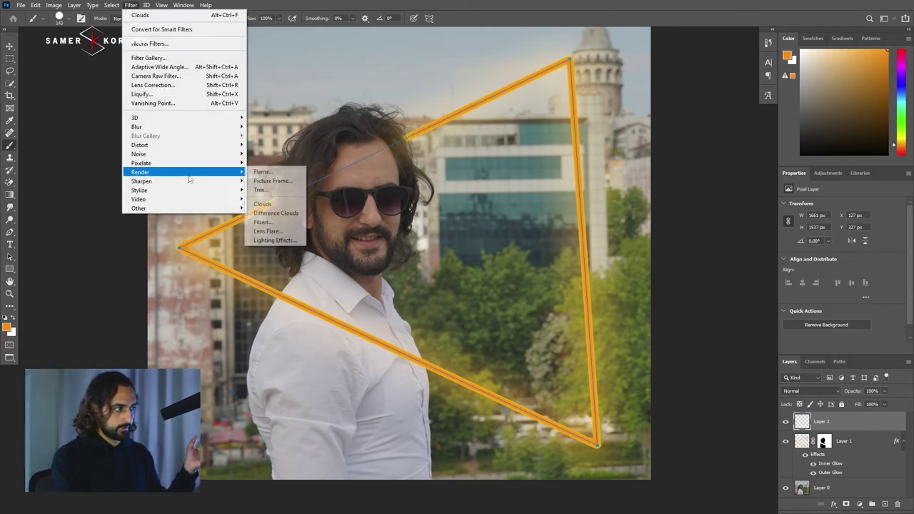
left_click(266, 206)
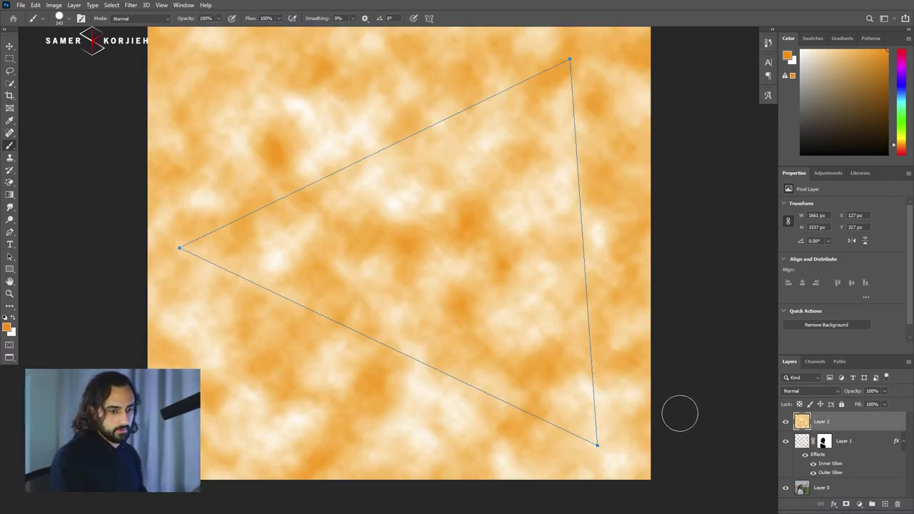
left_click(791, 392)
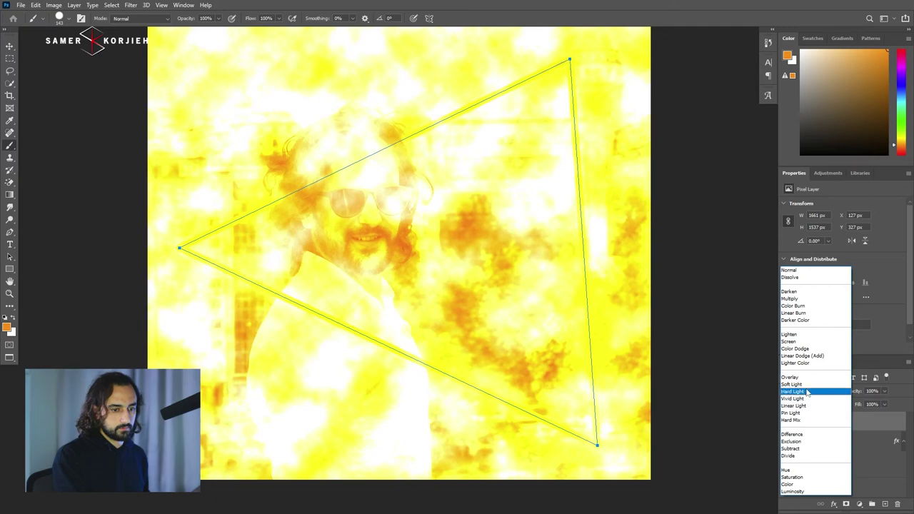
left_click(804, 385)
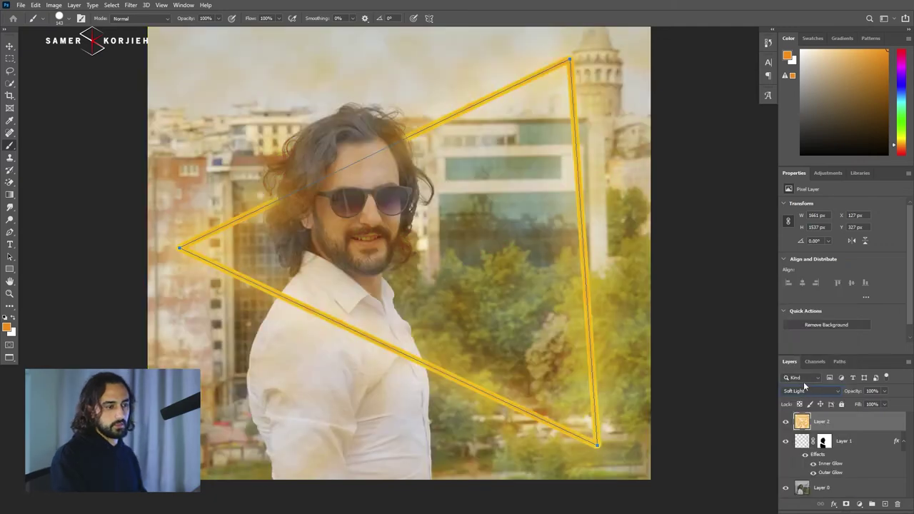
Step: Give Layer 2 an inverted black mask and set a Soft Round brush, 0% hardness, about 323 px
left_click(847, 504)
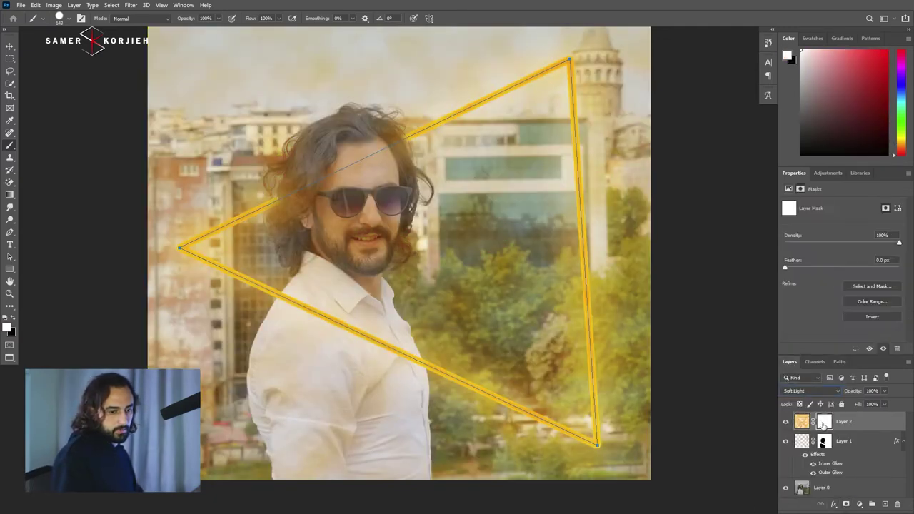
key("ctrl+i")
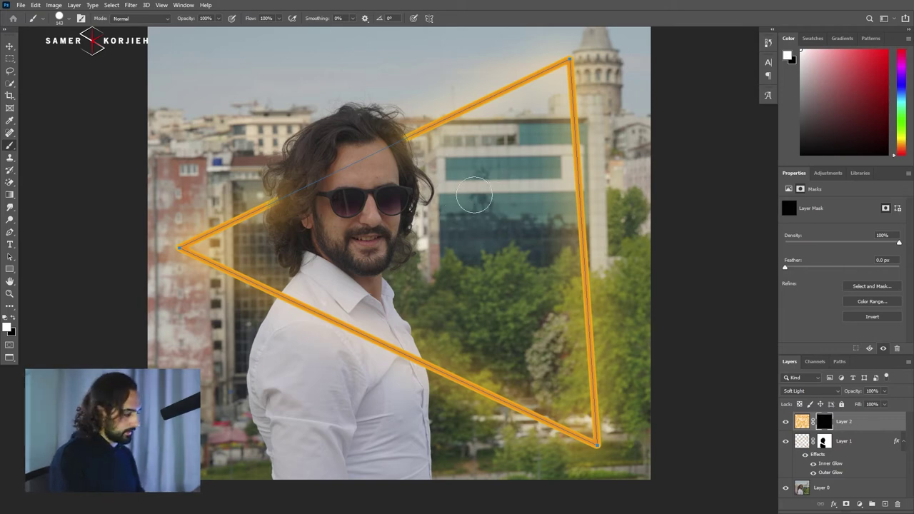
left_click_drag(468, 194, 482, 125)
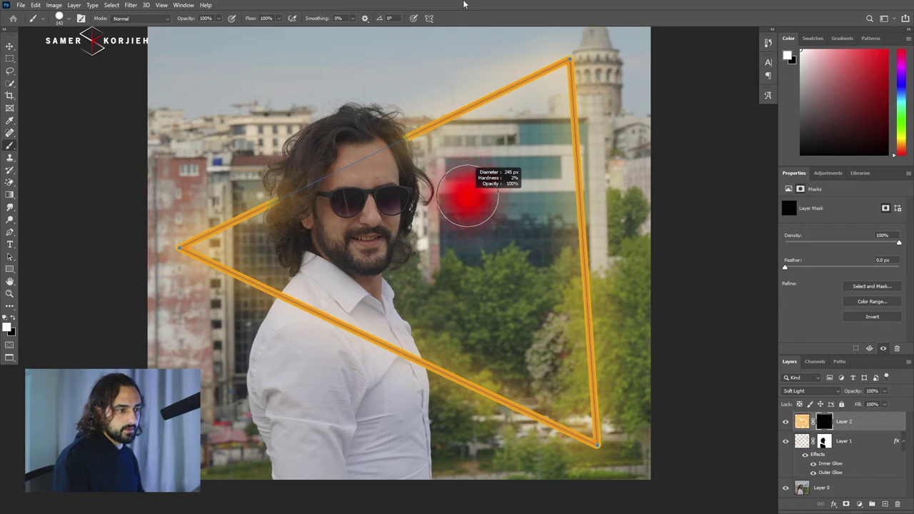
left_click_drag(482, 124, 460, 159)
left_click_drag(465, 250, 471, 214)
right_click(472, 209)
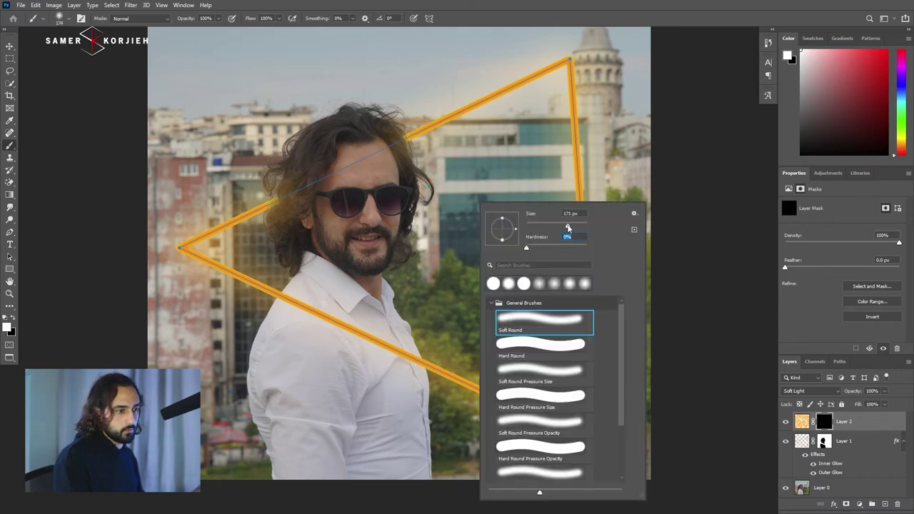
right_click(476, 172)
left_click(669, 122)
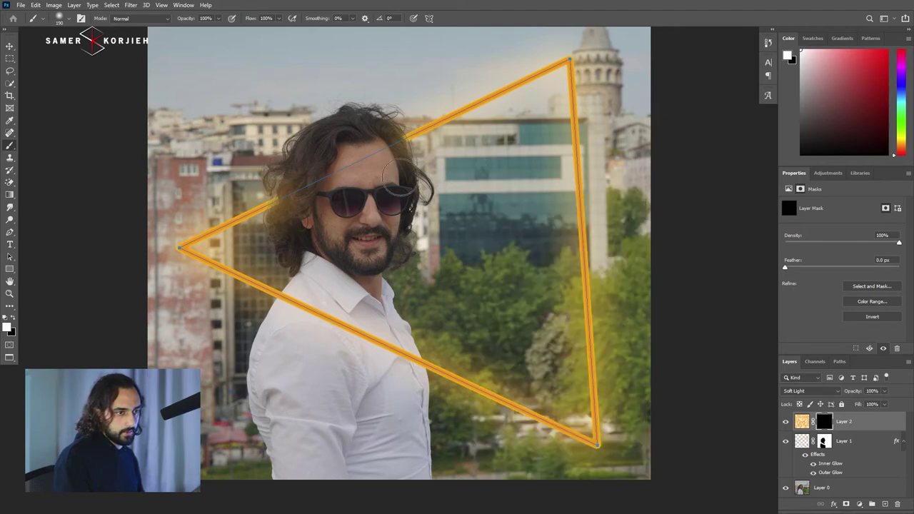
mouse_move(437, 202)
left_mouse_down()
mouse_move(457, 200)
mouse_move(468, 210)
left_mouse_up()
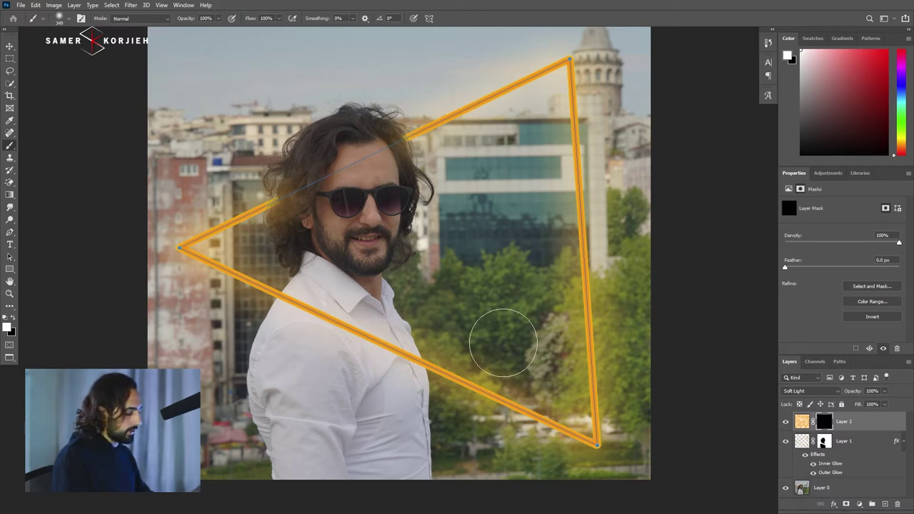
Step: Stroke the triangle path with the Brush onto Layer 2's mask to reveal the cloud glow
key("p")
right_click(587, 295)
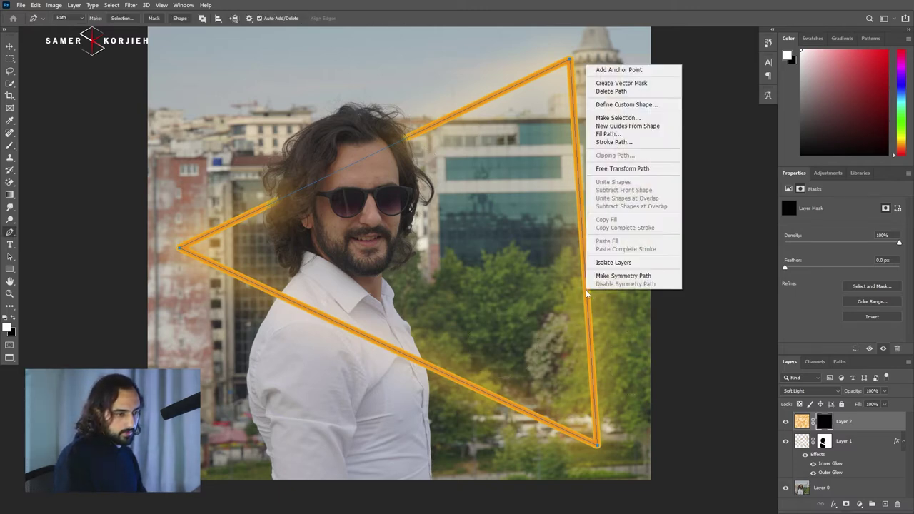
left_click(627, 143)
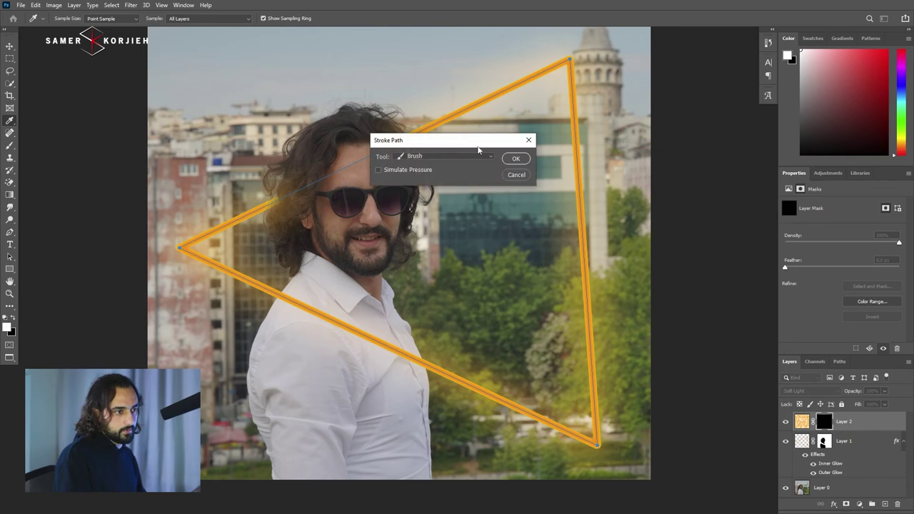
left_click(516, 158)
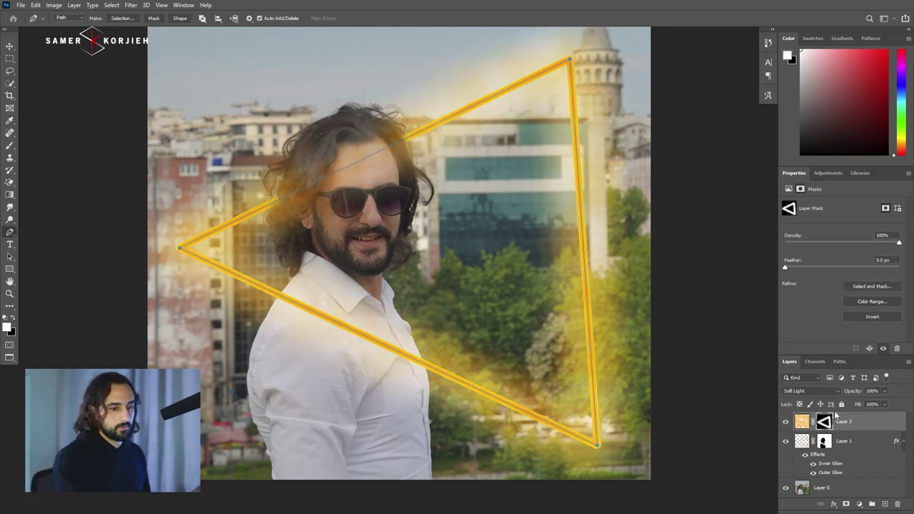
Step: With the Move tool, target Layer 2's pixels, then select Layer 0
left_click(13, 47)
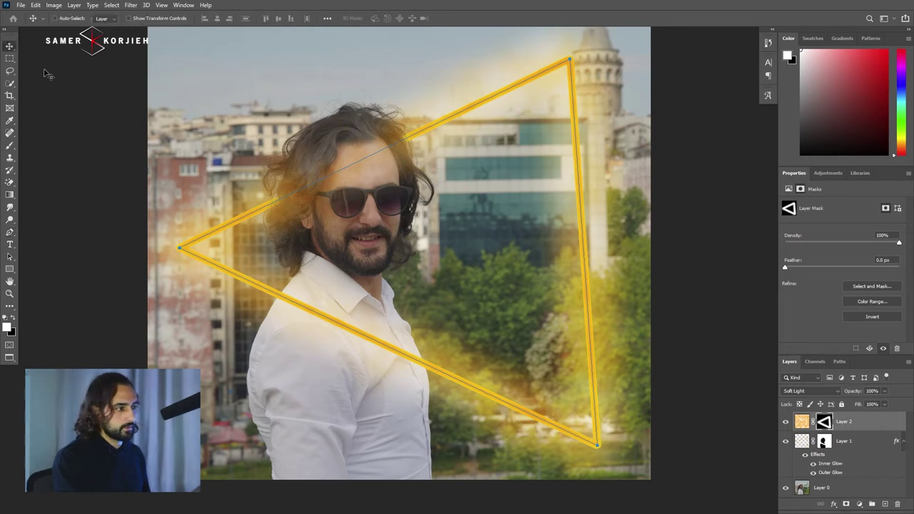
left_click(802, 422)
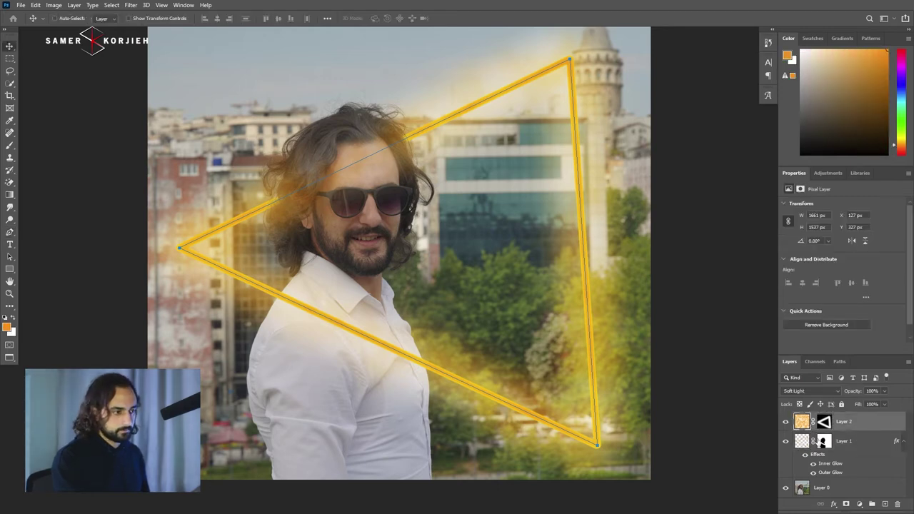
left_click(843, 488)
scroll(524, 255, "down", 1)
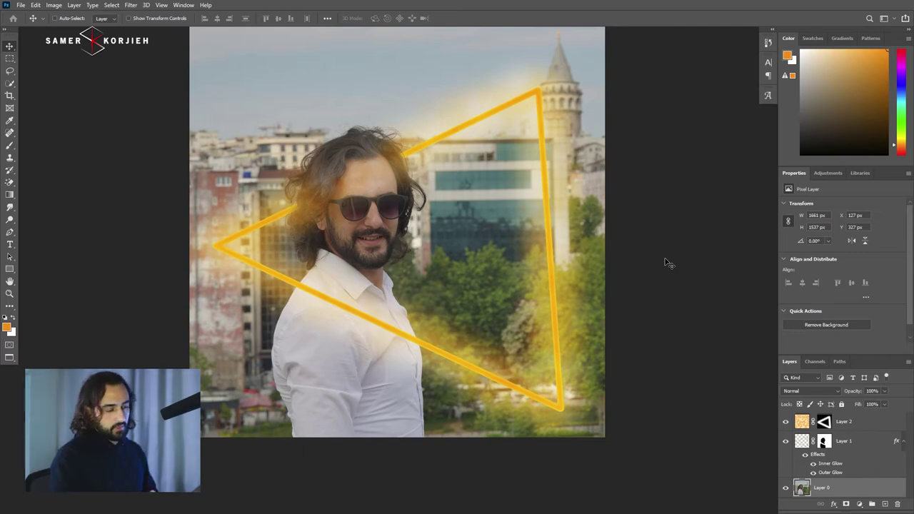
Step: Add a Hue/Saturation adjustment layer above the clouds layer with Colorize enabled
left_click(868, 424)
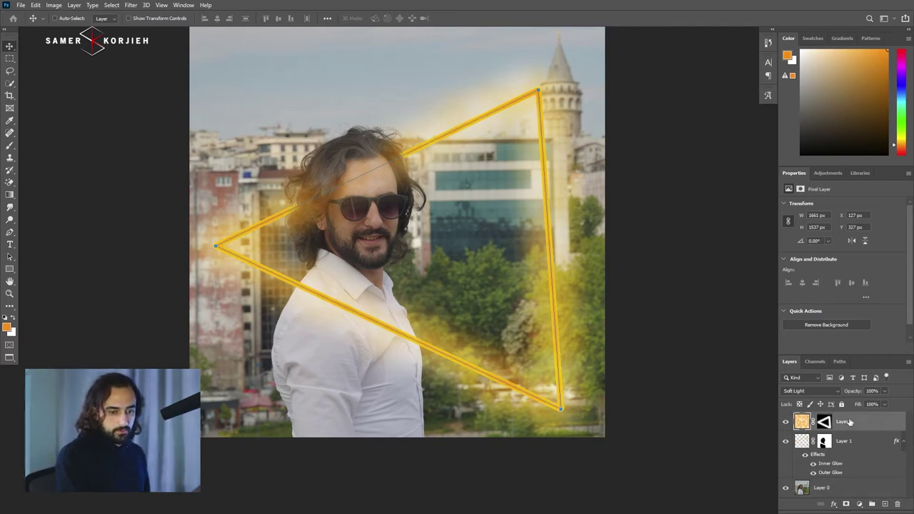
left_click(859, 505)
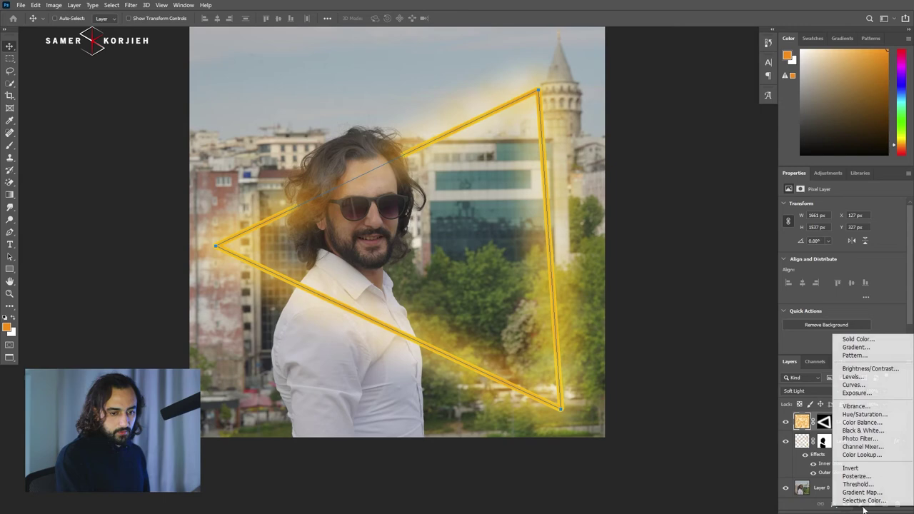
left_click(879, 420)
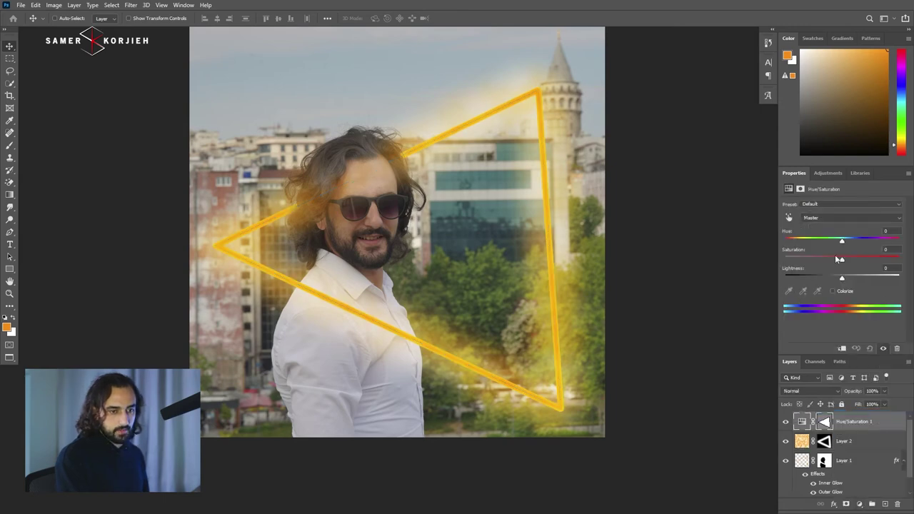
left_click(834, 291)
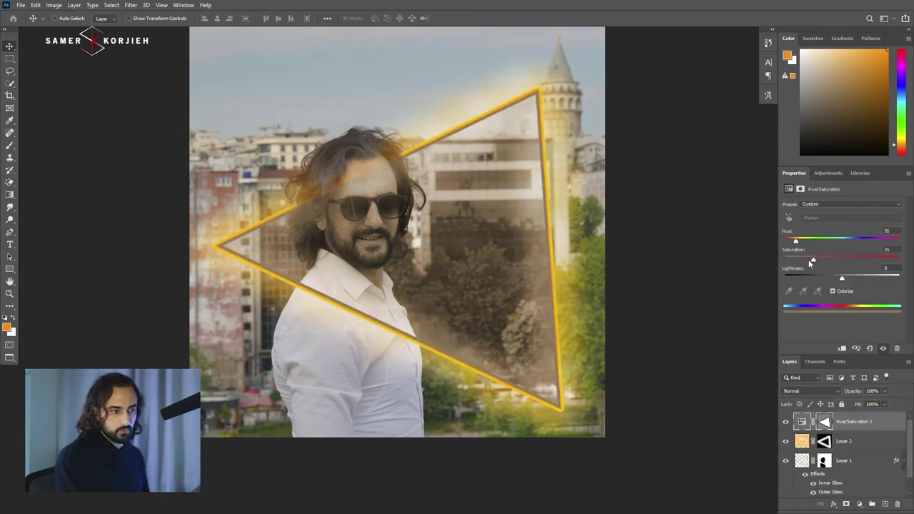
Step: Delete the adjustment's vector mask and raise the orange tint's saturation, with Hue at 35
left_click(825, 424)
right_click(827, 425)
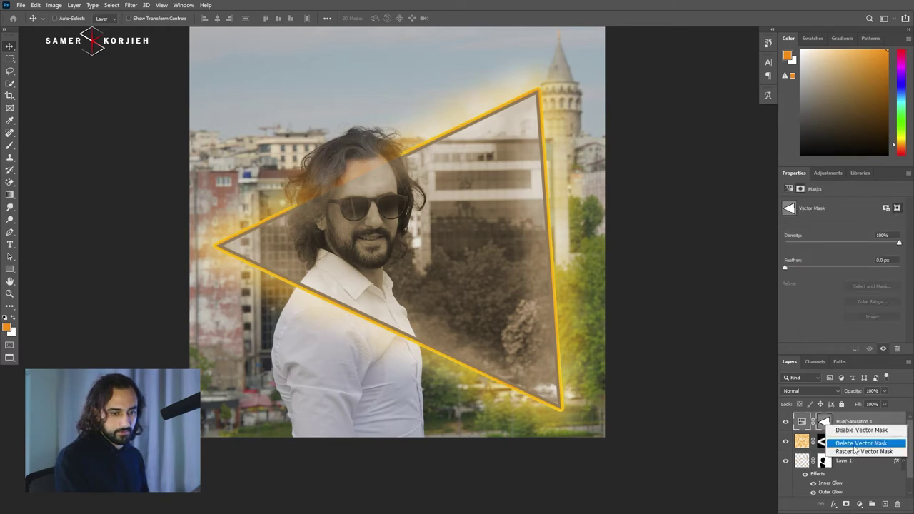
left_click(861, 443)
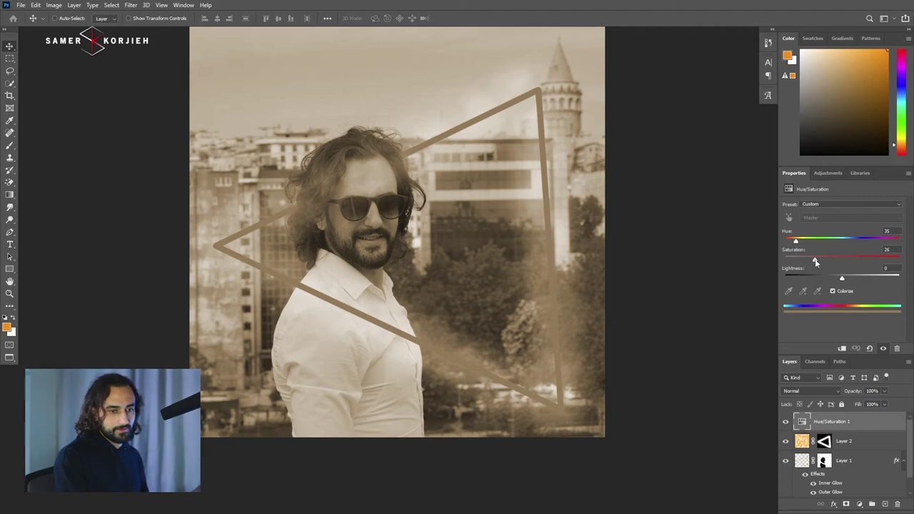
left_click_drag(815, 262, 843, 260)
left_click_drag(796, 242, 798, 244)
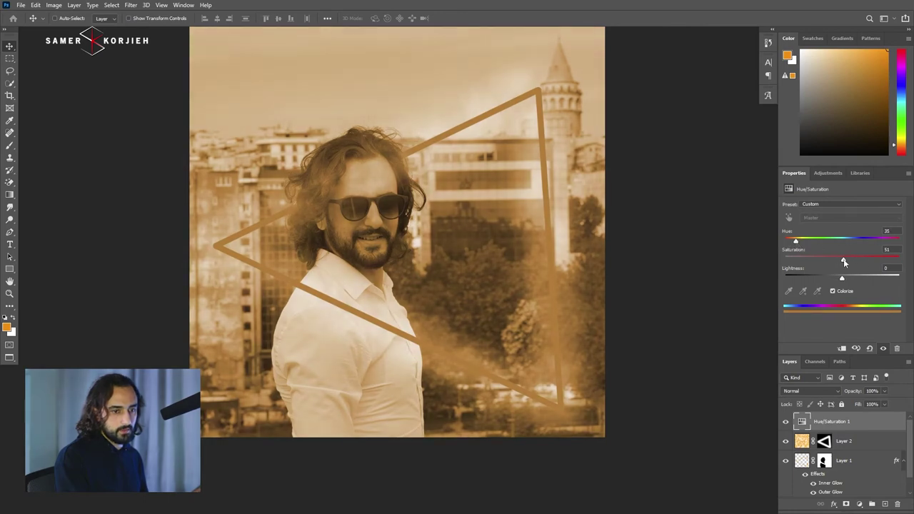
Step: Split the tint layer's Blend If sliders to 0/21–69 and 0/31–93 so original colours show through
double_click(881, 425)
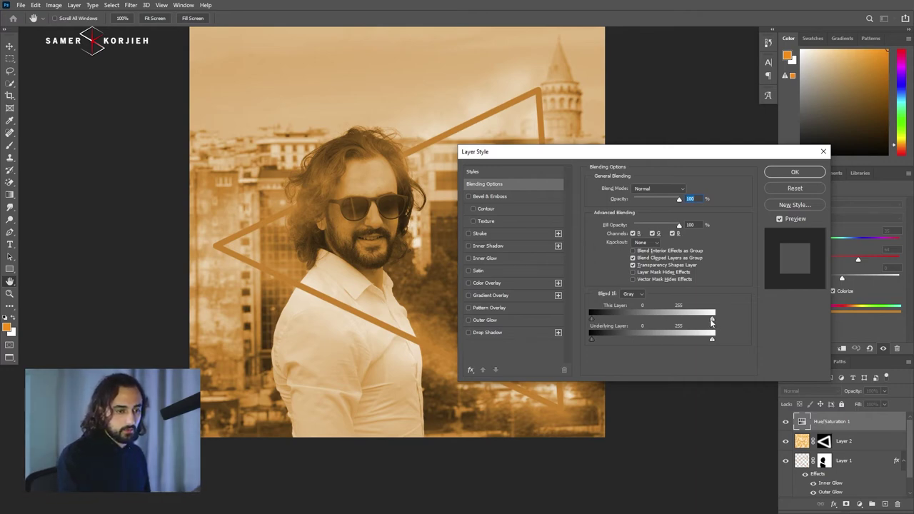
left_click_drag(662, 322, 636, 319)
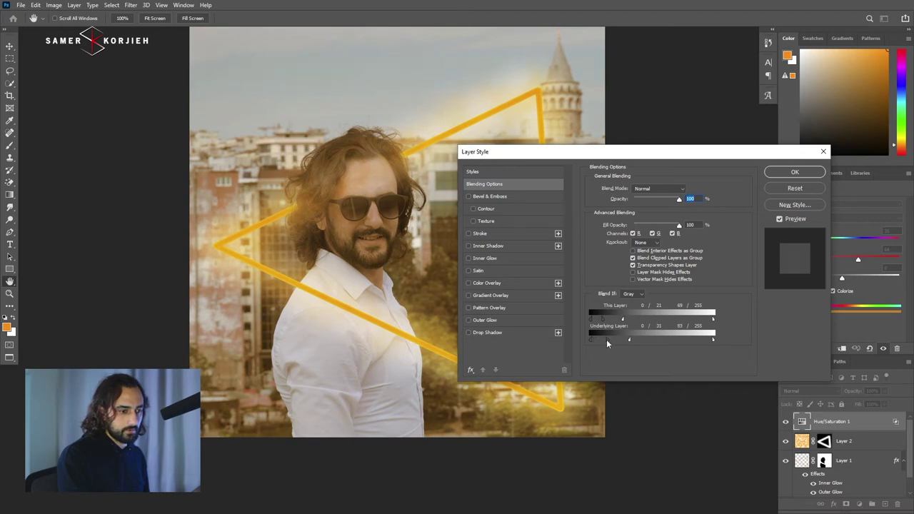
left_click(794, 172)
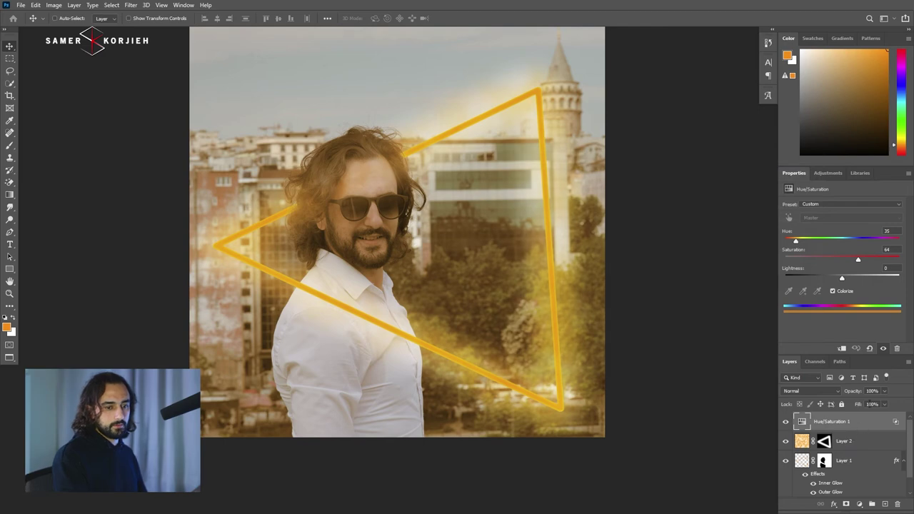
Step: Hide and delete the Hue/Saturation, Layer 1 and Layer 2 layers, leaving only Layer 0
left_click(884, 391)
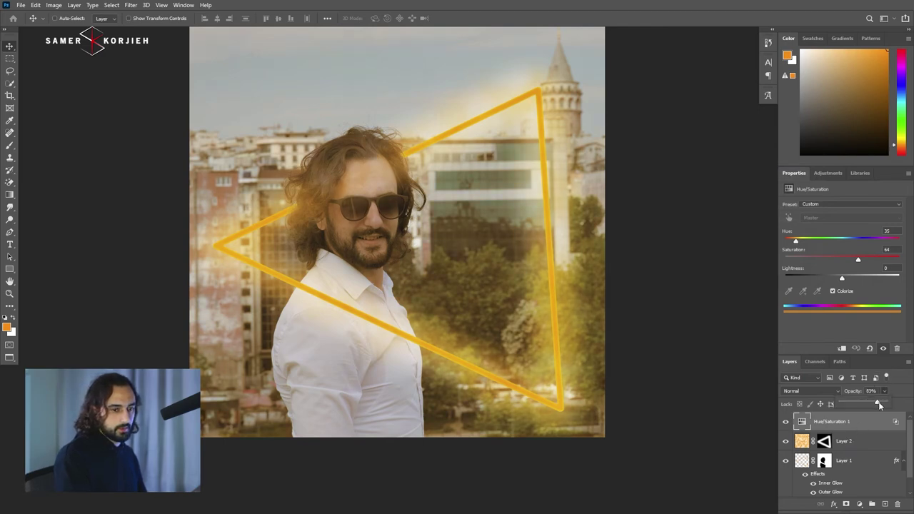
left_click(785, 422)
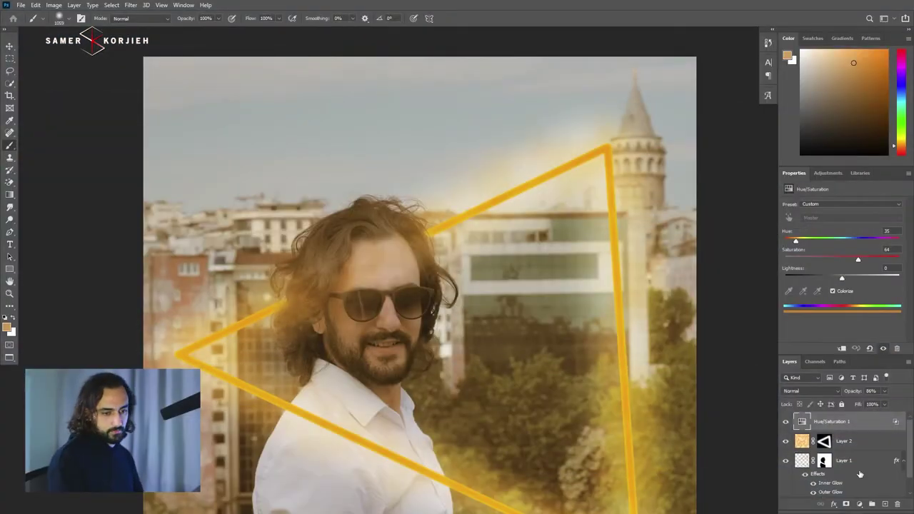
left_click(846, 463, "shift")
left_click_drag(846, 463, 896, 502)
key("ctrl+minus")
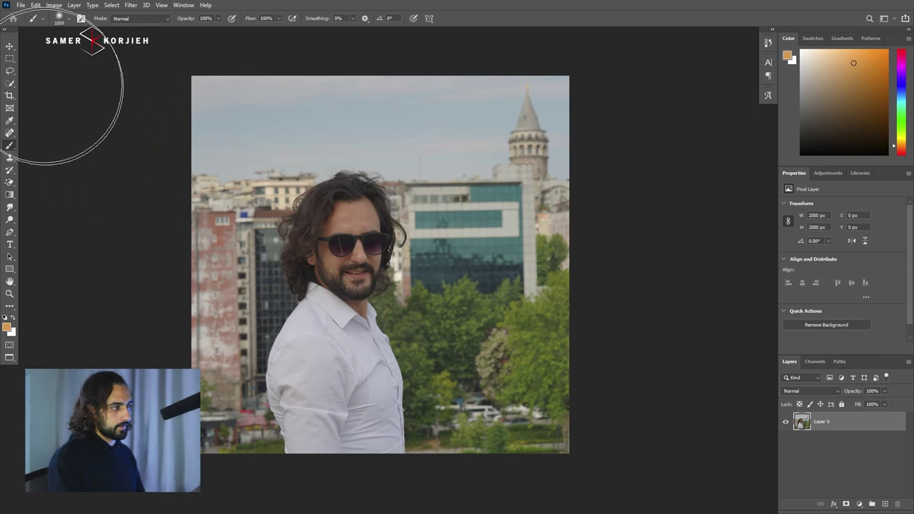
Step: Switch to the Quick Selection tool and duplicate Layer 0 as Layer 0 copy
left_click(9, 45)
left_click(10, 84)
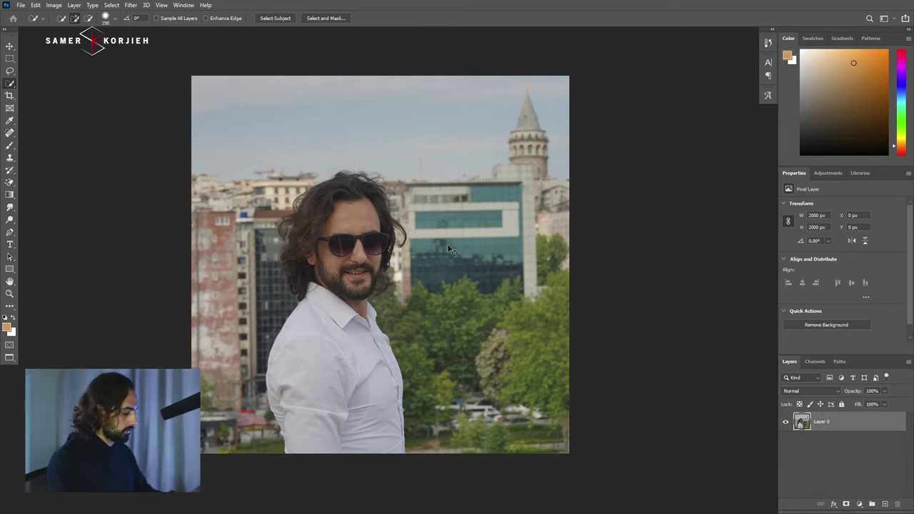
key("ctrl+j")
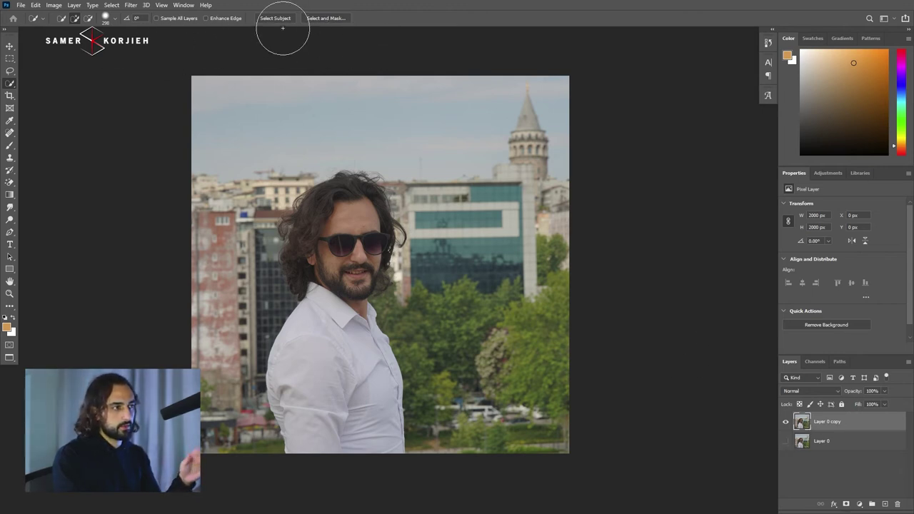
Step: Isolate the man with Select Subject in Select and Mask, then mask Layer 0 copy
left_click(326, 18)
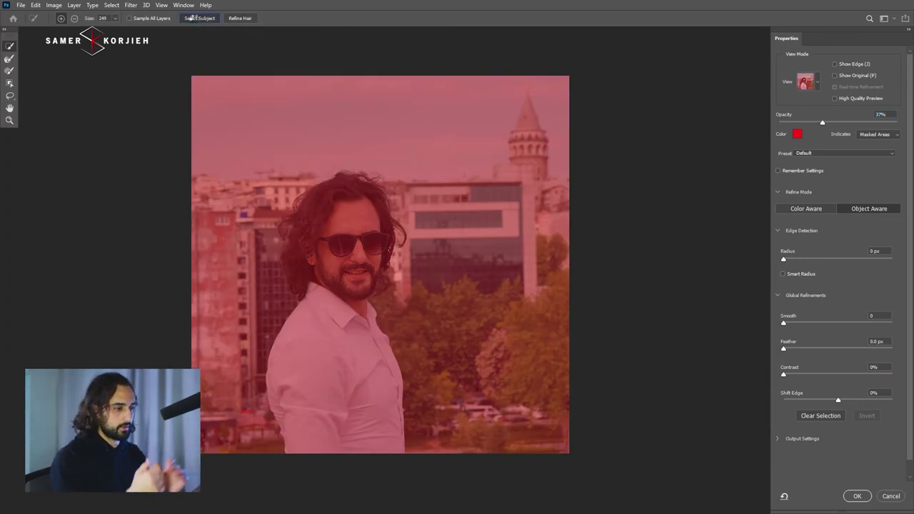
left_click(191, 18)
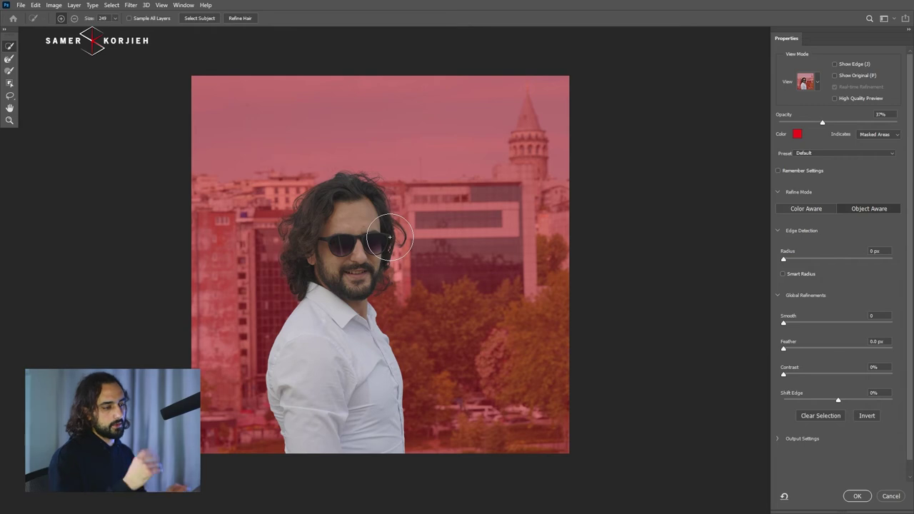
left_click(856, 496)
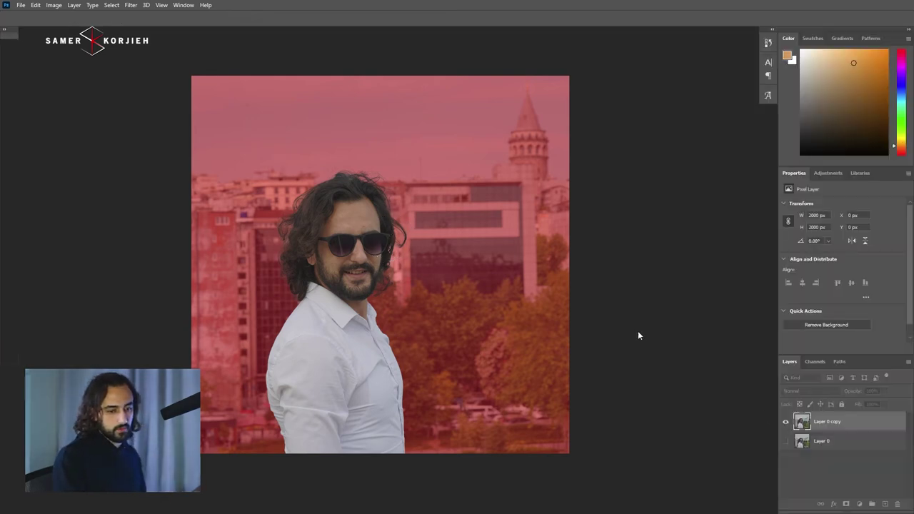
left_click(846, 504)
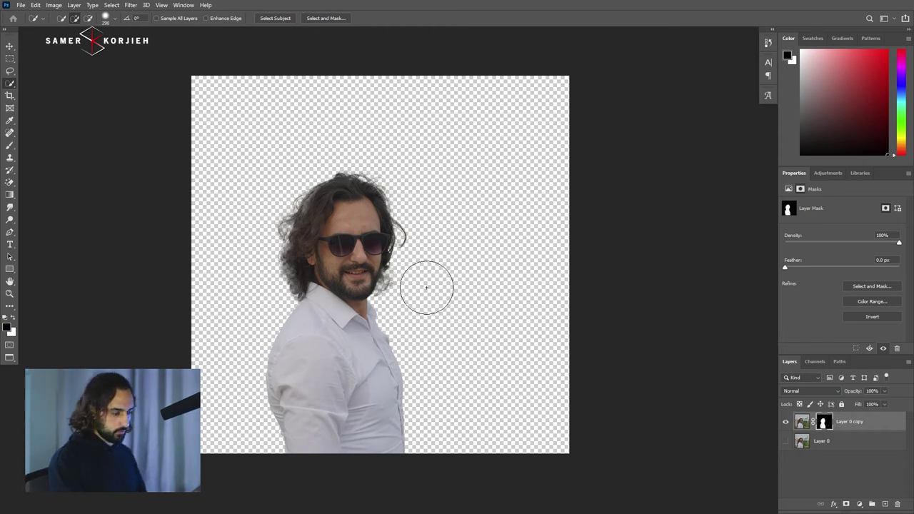
Step: Load Kyle's Supreme Spatter brush from Special Effects Brushes and size it to about 430 px
key("b")
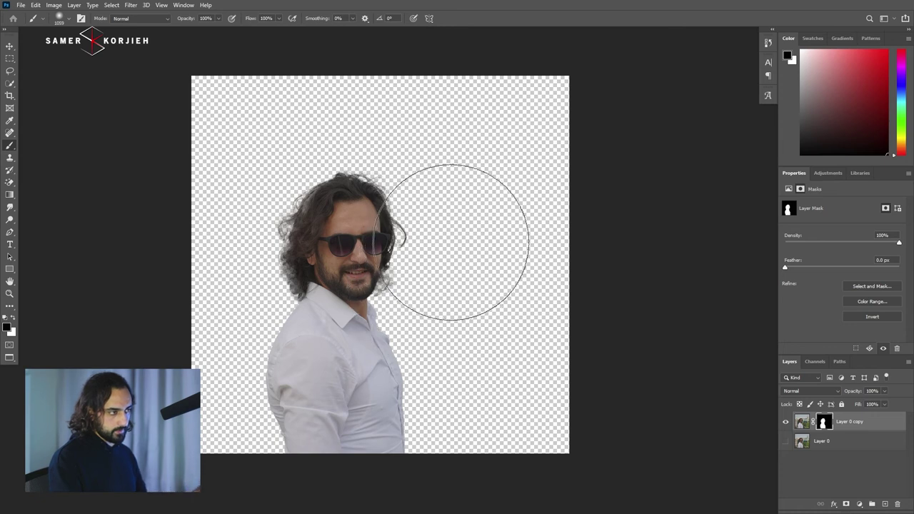
right_click(460, 242)
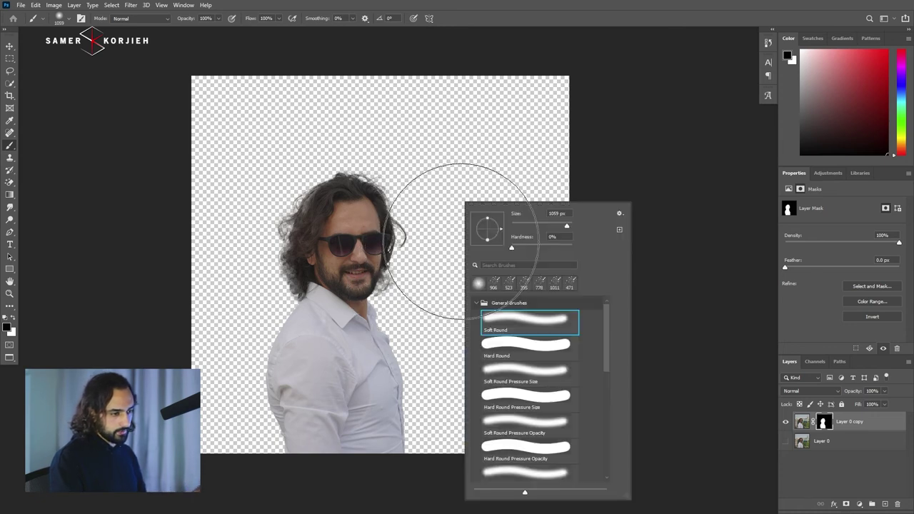
scroll(498, 355, "down", 3)
scroll(497, 355, "down", 2)
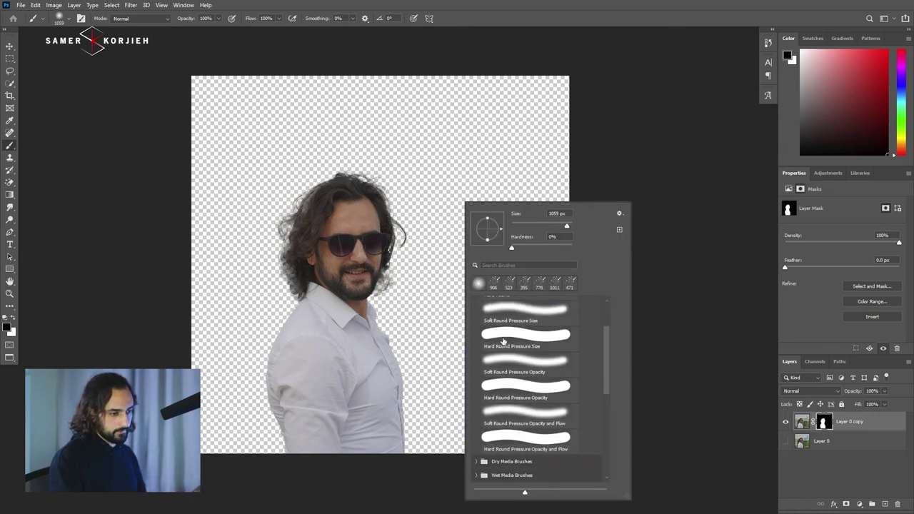
scroll(498, 355, "up", 3)
scroll(493, 343, "up", 2)
left_click(477, 303)
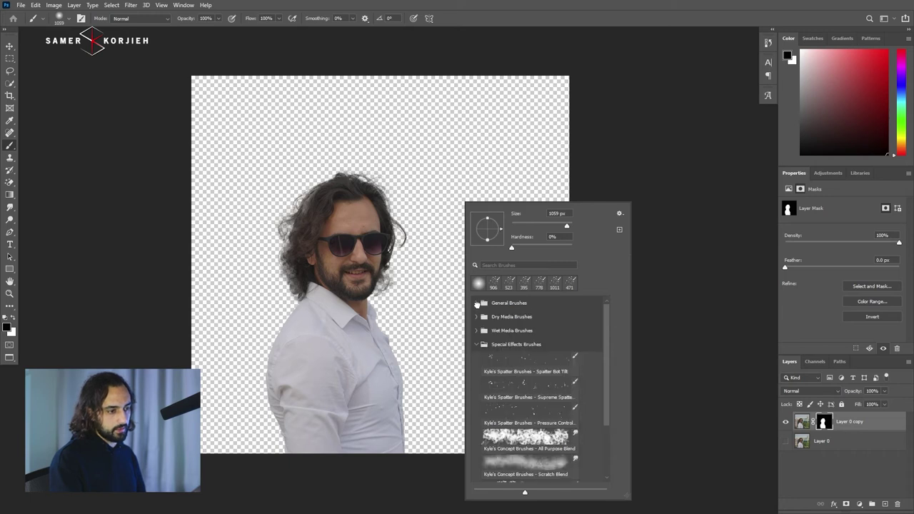
left_click(519, 387)
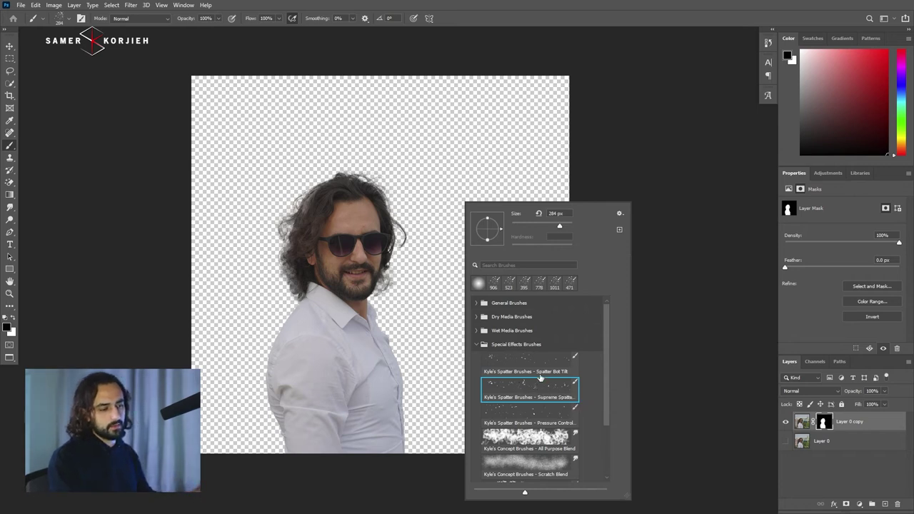
left_click(412, 350)
left_click_drag(467, 378, 454, 367)
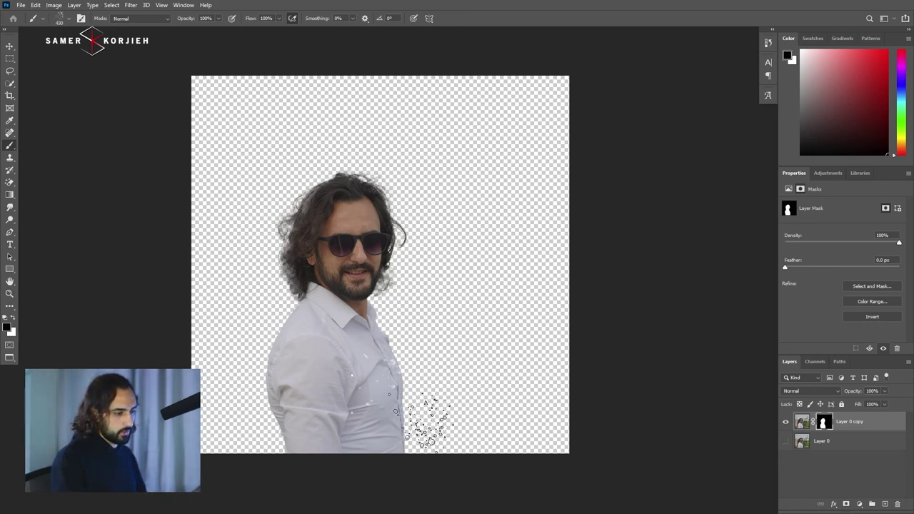
Step: Paint black spatter over the lower shirt on the mask, enlarging the brush to about 622 px
mouse_move(439, 421)
left_mouse_down()
mouse_move(439, 471)
mouse_move(303, 453)
left_mouse_up()
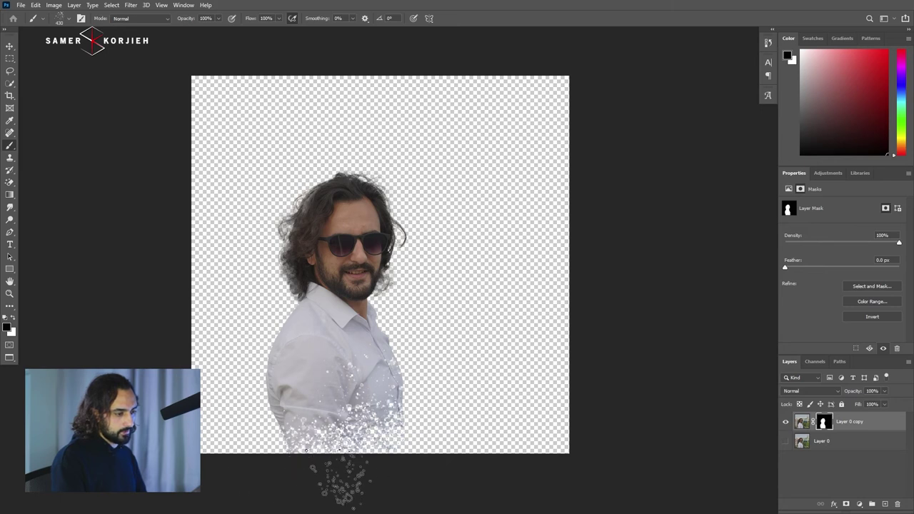
left_click_drag(384, 397, 403, 397)
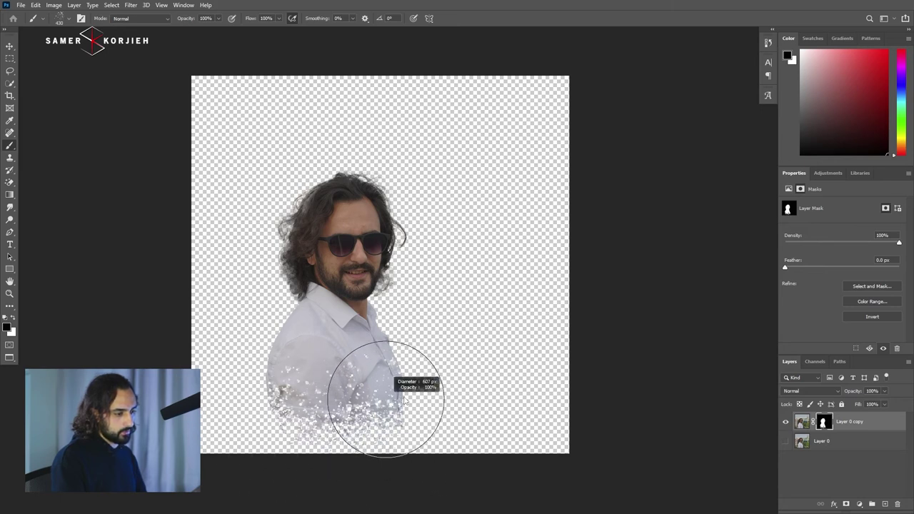
left_click_drag(428, 466, 182, 482)
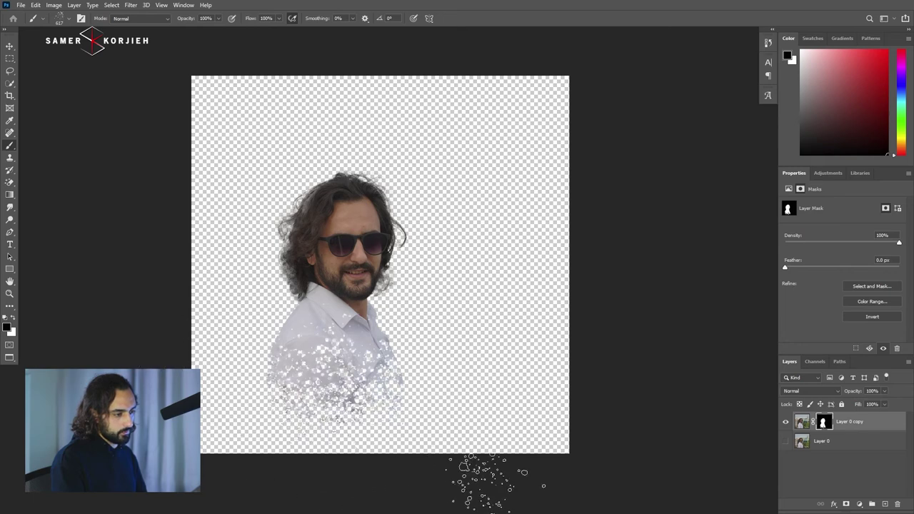
left_click_drag(490, 354, 499, 354)
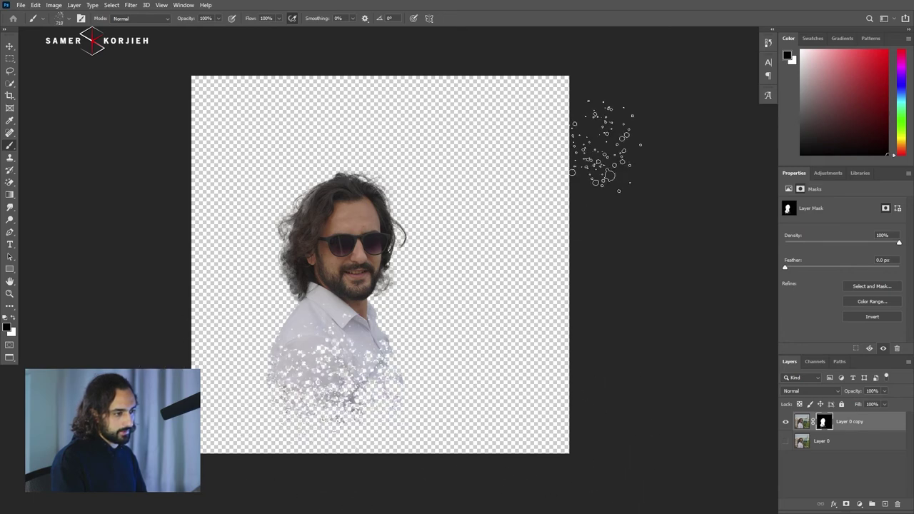
left_click_drag(486, 284, 489, 279)
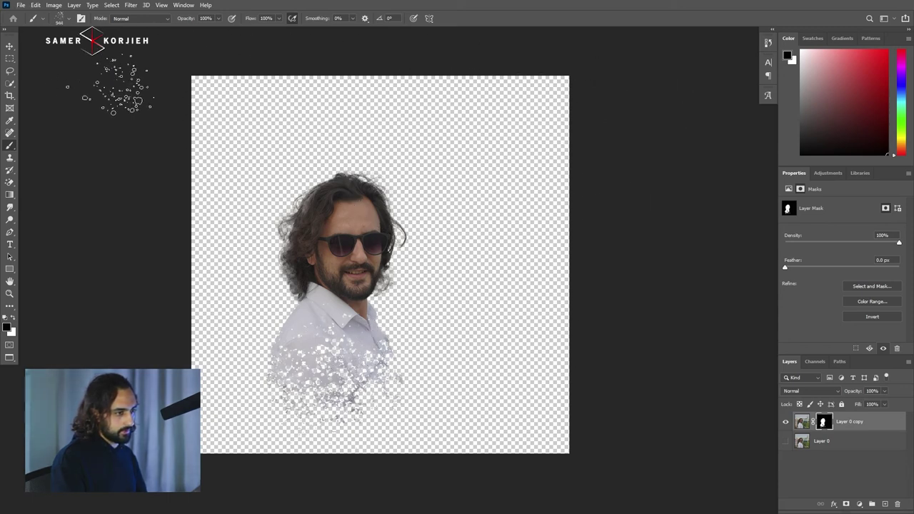
Step: Try spatter on the hair, undo it, and adjust the brush opacity to 43%
left_click(343, 218)
key("ctrl+z")
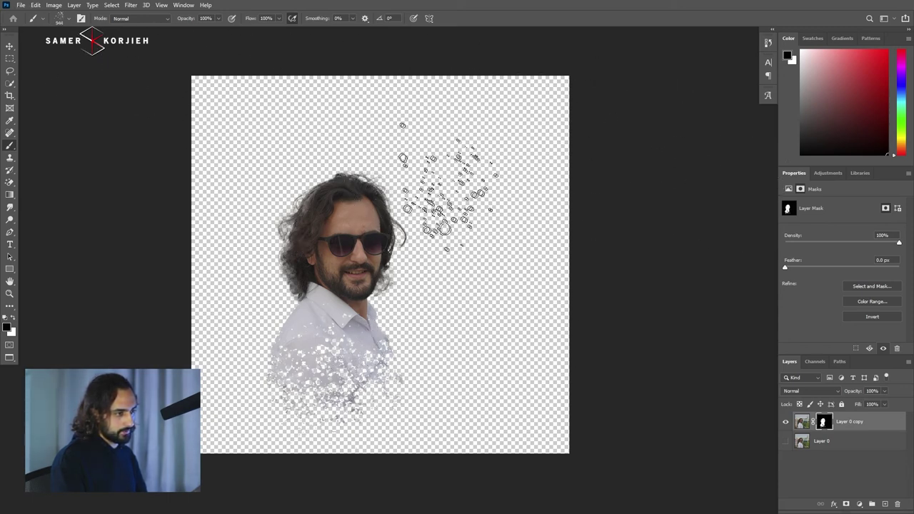
key("ctrl+shift+z")
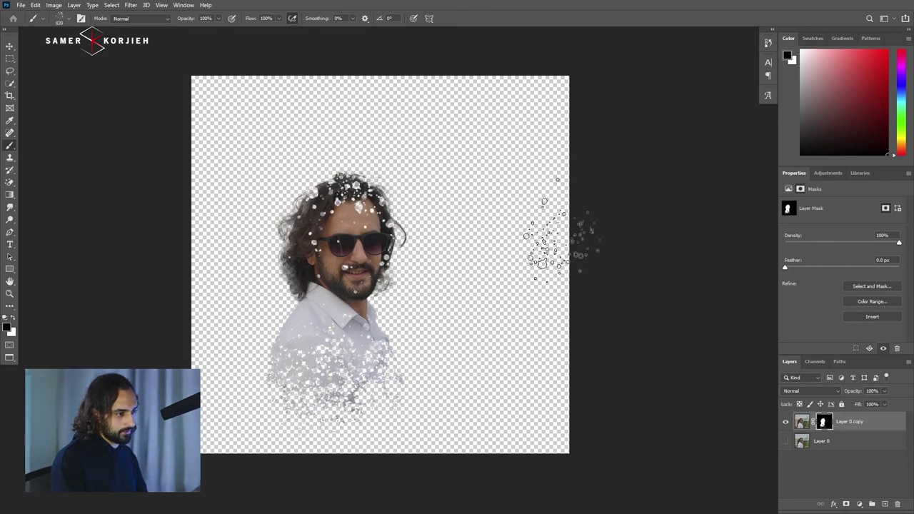
key("ctrl+z")
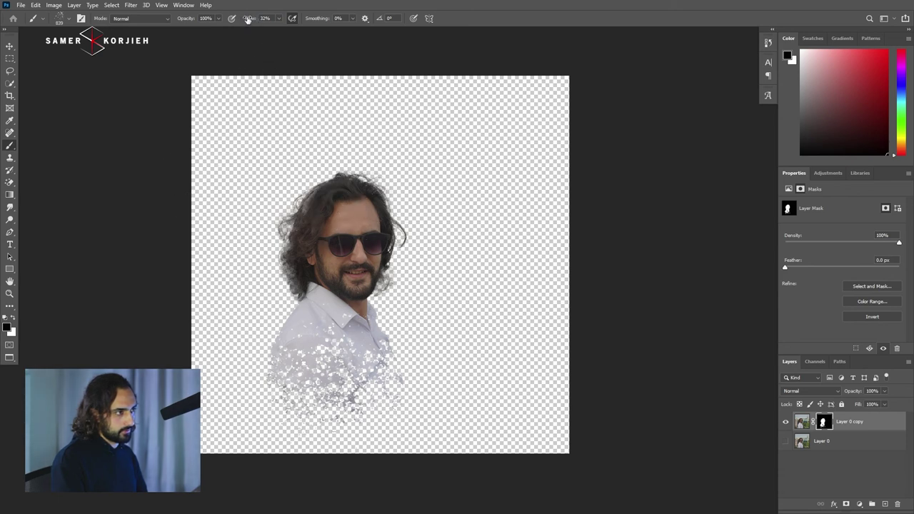
type("43")
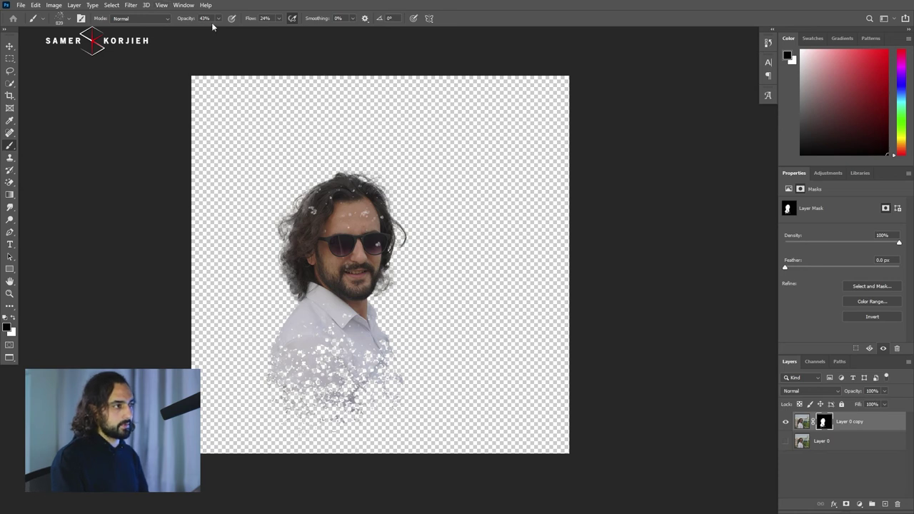
left_click_drag(175, 17, 289, 29)
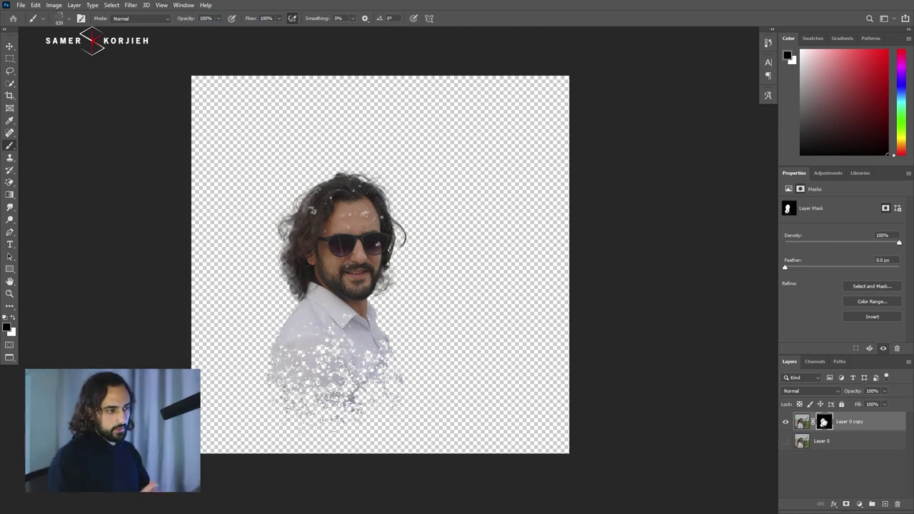
Step: Add an empty Layer 1 and sample the skin colour from the forehead
left_click(885, 506)
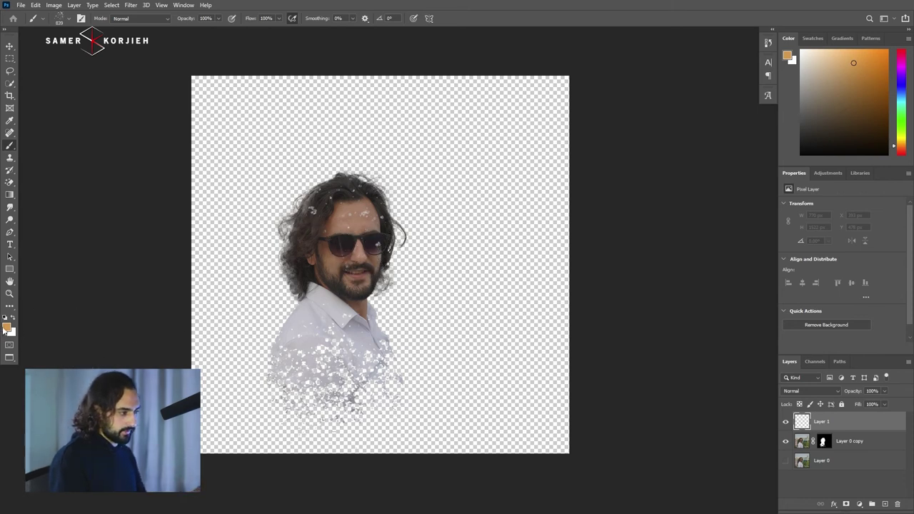
left_click(357, 218, "alt")
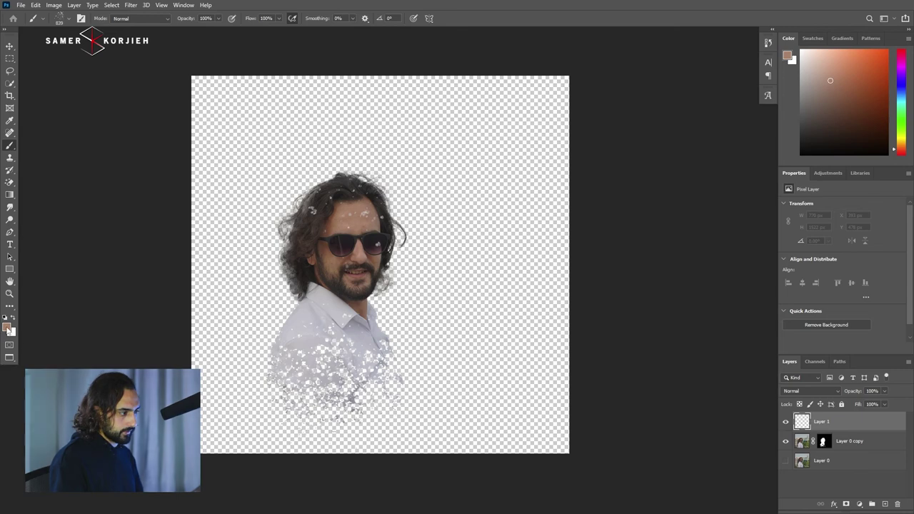
left_click(8, 327)
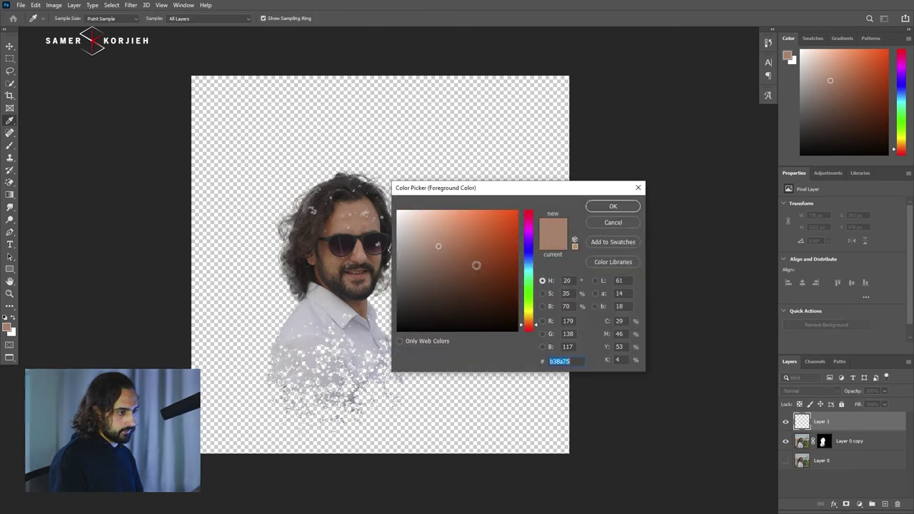
left_click(626, 224)
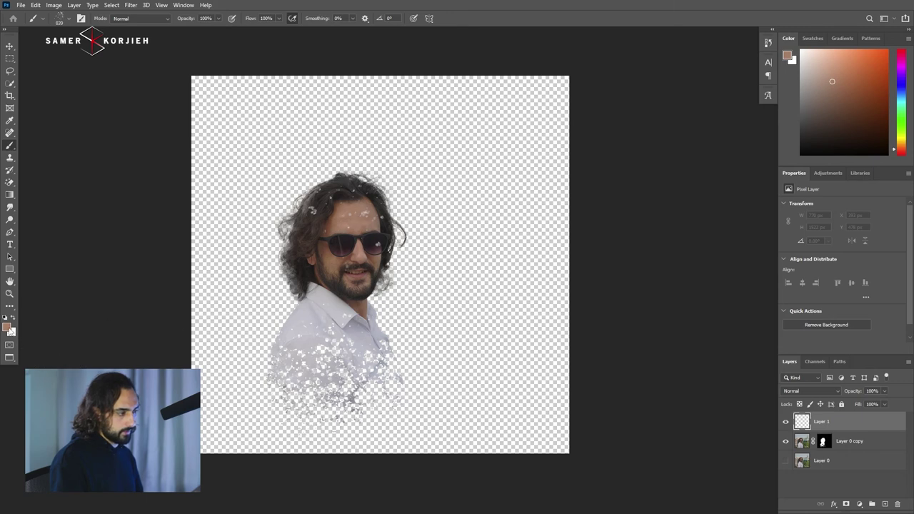
Step: Set the foreground colour to a light warm tan, #e7ad62
left_click(7, 327)
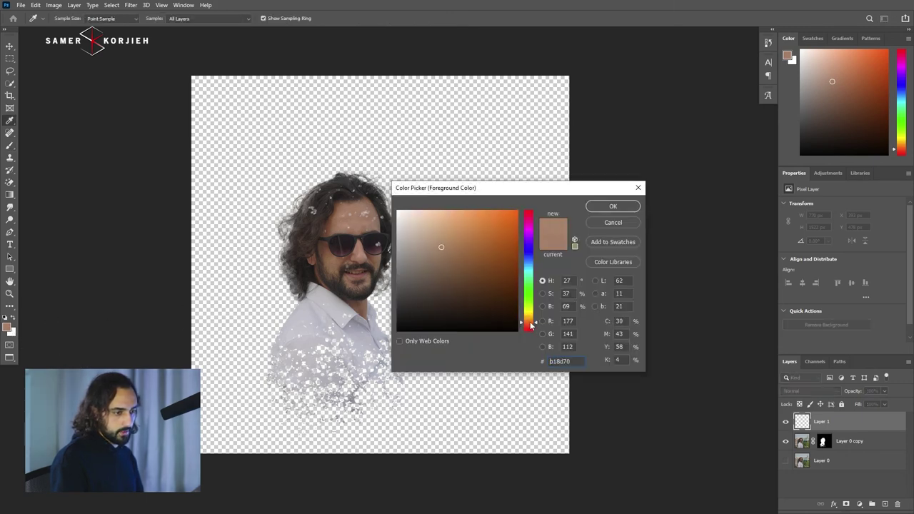
left_click_drag(530, 325, 530, 321)
left_click_drag(474, 258, 461, 233)
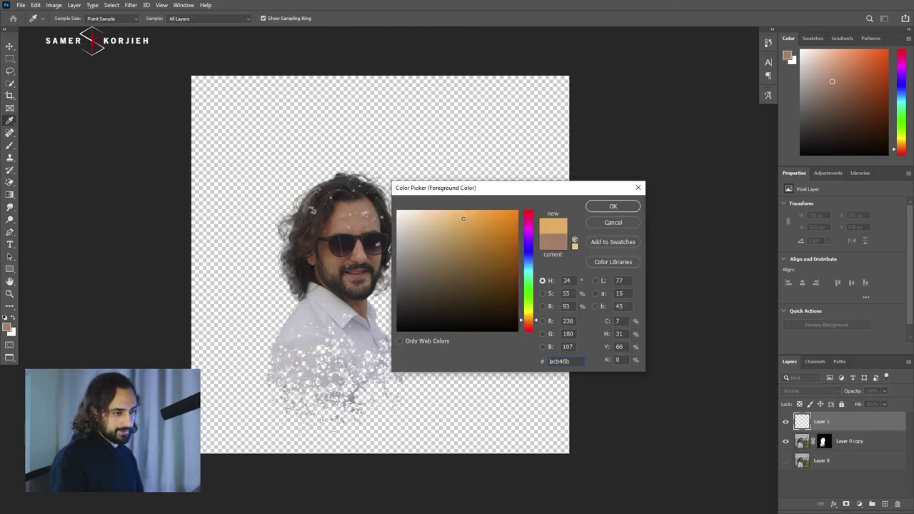
left_click(612, 206)
key("b")
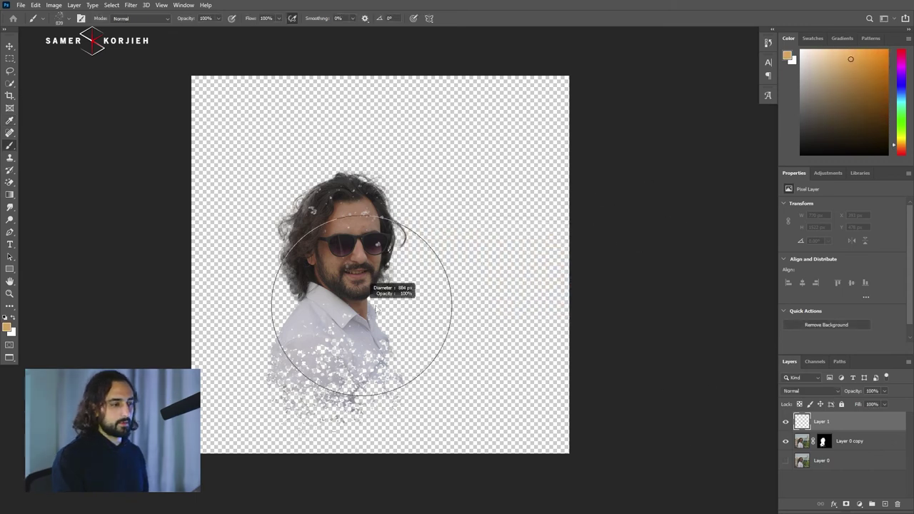
Step: Paint tan spatter particles across the lower shirt and left side on Layer 1, redoing strokes as needed
left_click_drag(421, 386, 314, 396)
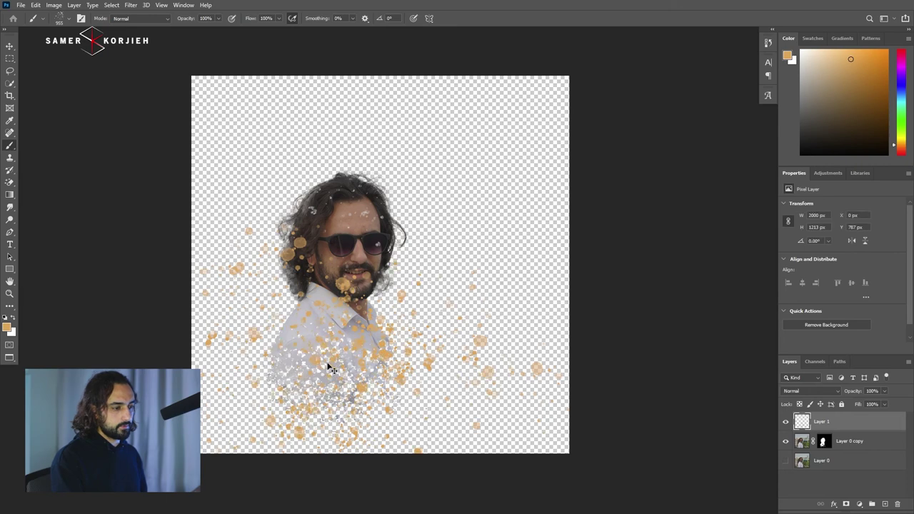
left_click_drag(239, 358, 387, 391)
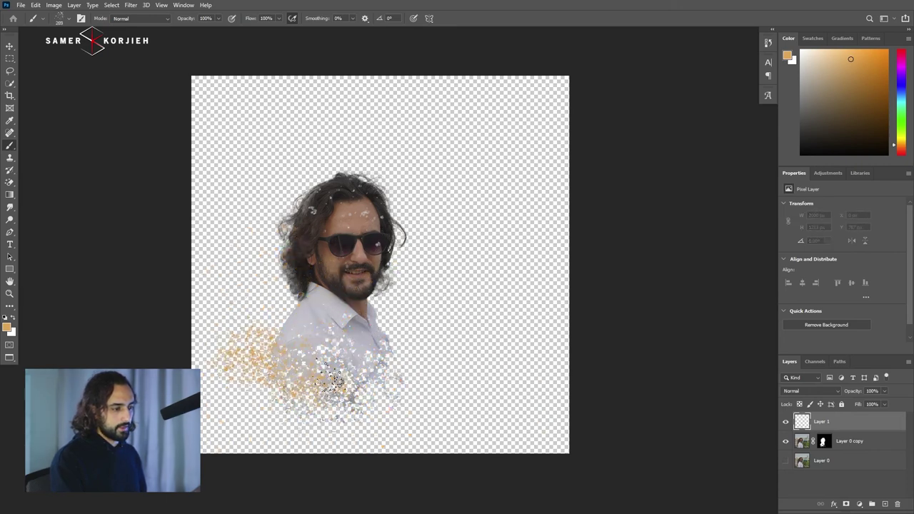
key("ctrl+z")
key("ctrl+z")
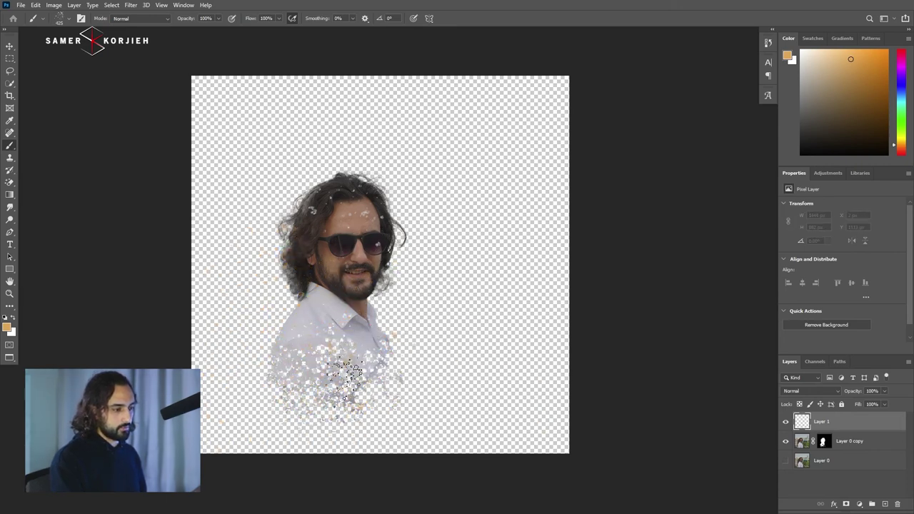
mouse_move(300, 357)
left_mouse_down()
mouse_move(279, 342)
mouse_move(410, 371)
mouse_move(271, 371)
mouse_move(285, 411)
left_mouse_up()
key("ctrl+z")
key("ctrl+z")
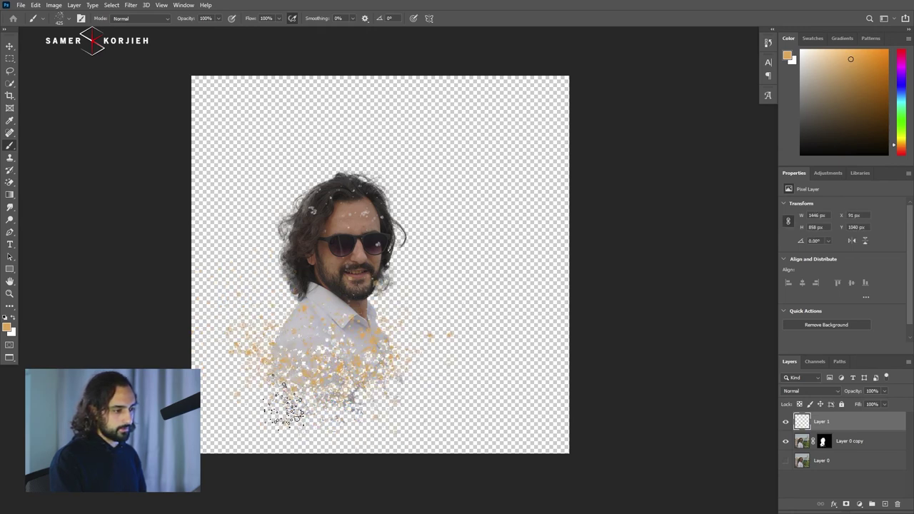
left_click_drag(341, 423, 427, 389)
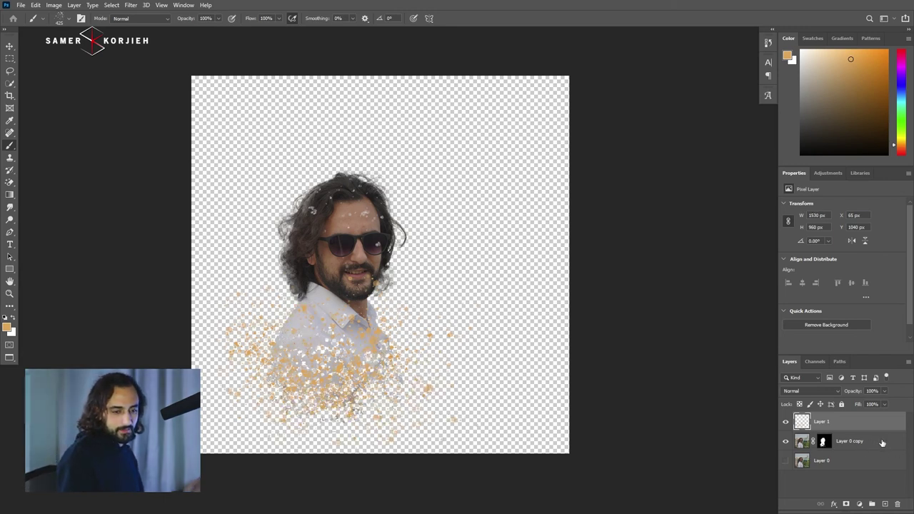
Step: Place a new Layer 2 below Layer 0 copy and paint larger tan spatter around the head and shoulders
left_click(884, 503)
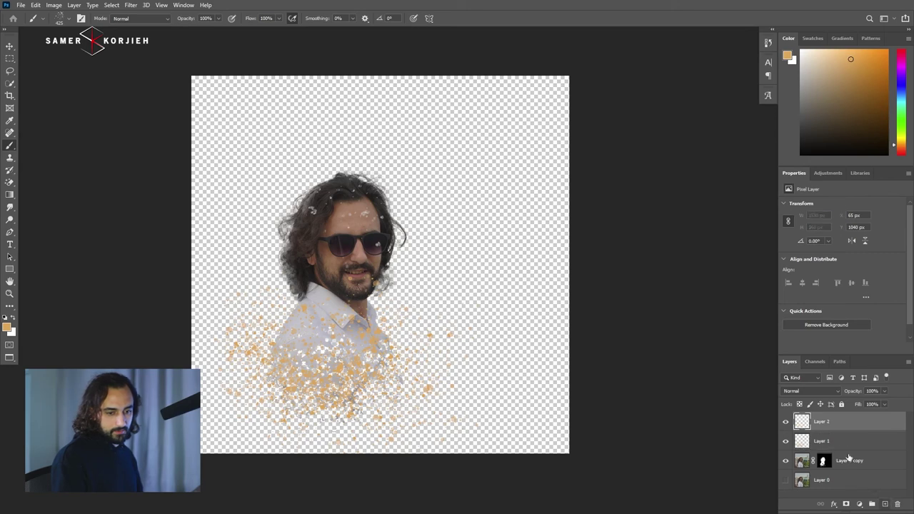
mouse_move(840, 427)
left_mouse_down()
mouse_move(840, 464)
mouse_move(820, 477)
left_mouse_up()
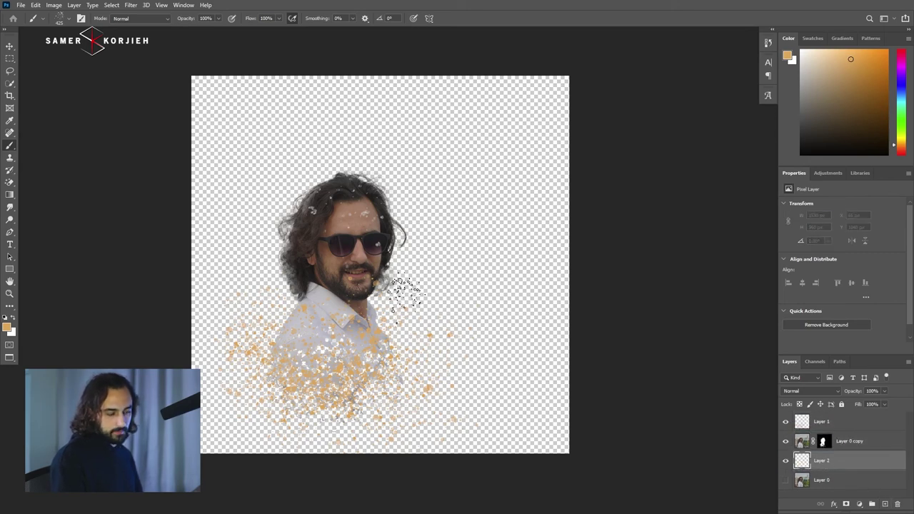
mouse_move(296, 249)
left_mouse_down()
mouse_move(329, 267)
mouse_move(349, 247)
mouse_move(411, 311)
left_mouse_up()
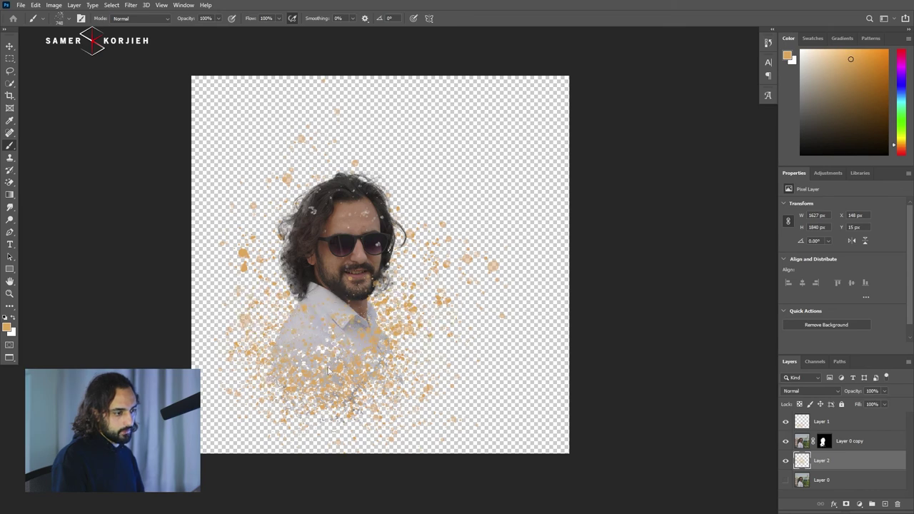
mouse_move(329, 368)
left_mouse_down()
mouse_move(303, 366)
mouse_move(299, 378)
left_mouse_up()
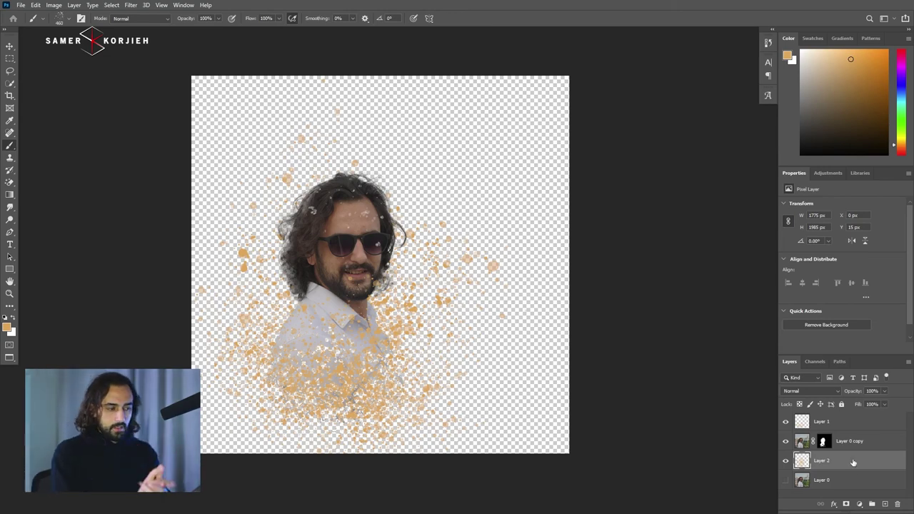
Step: Add a Curves 1 layer above Layer 0 with highlights and midtones pulled down, then hide Layer 0
left_click(785, 481)
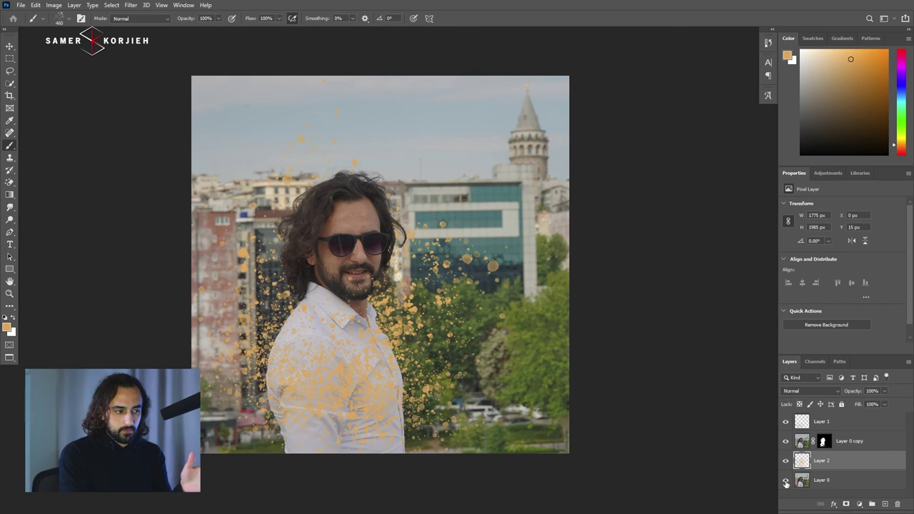
left_click(845, 483)
left_click(859, 504)
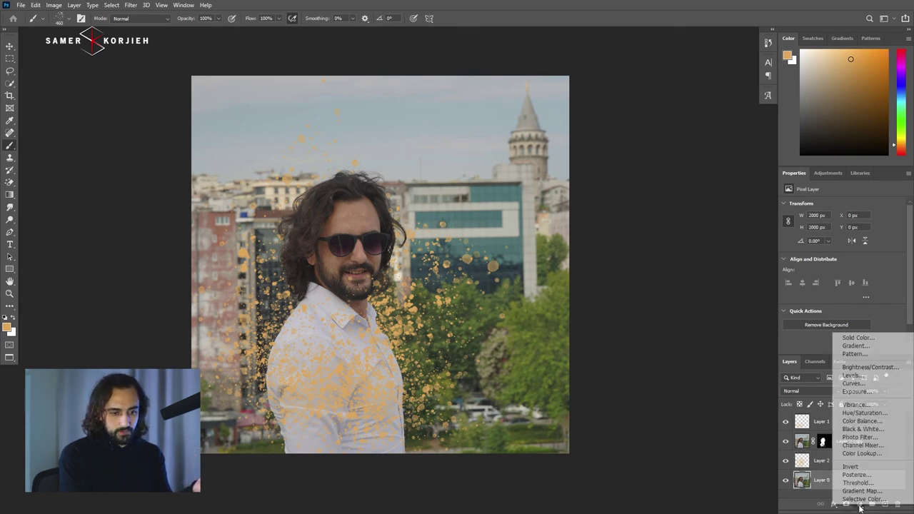
left_click(875, 386)
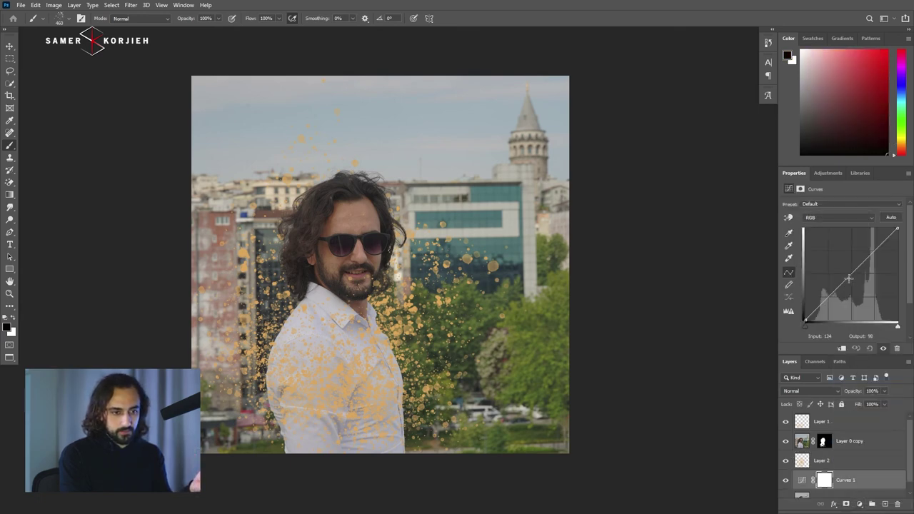
left_click_drag(847, 279, 847, 292)
left_click_drag(897, 229, 902, 273)
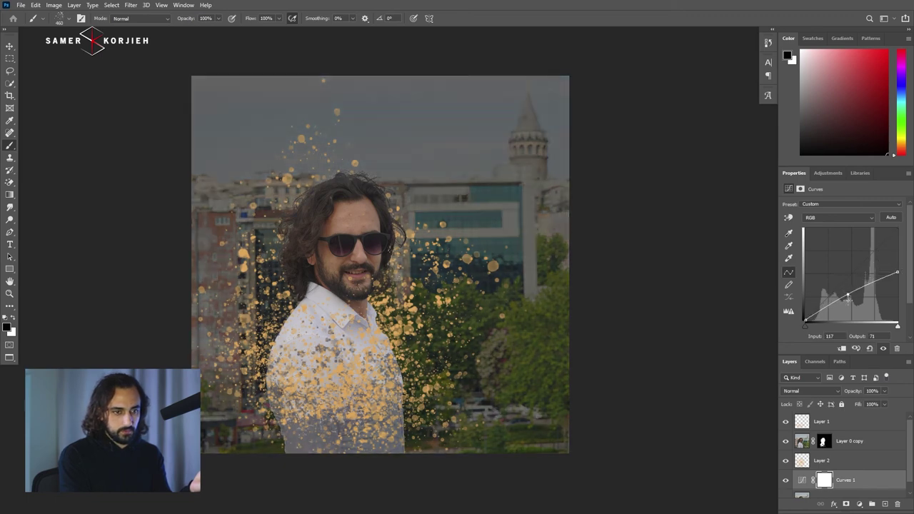
left_click_drag(847, 296, 852, 311)
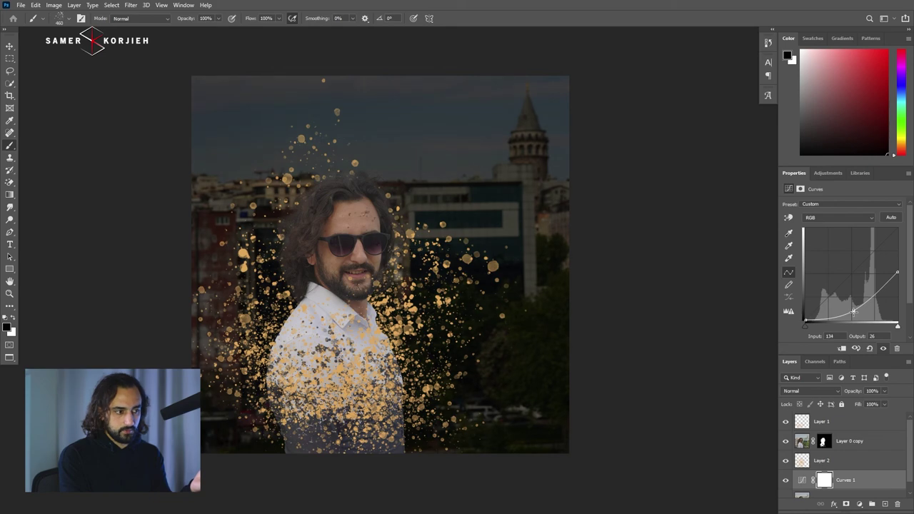
scroll(821, 457, "down", 1)
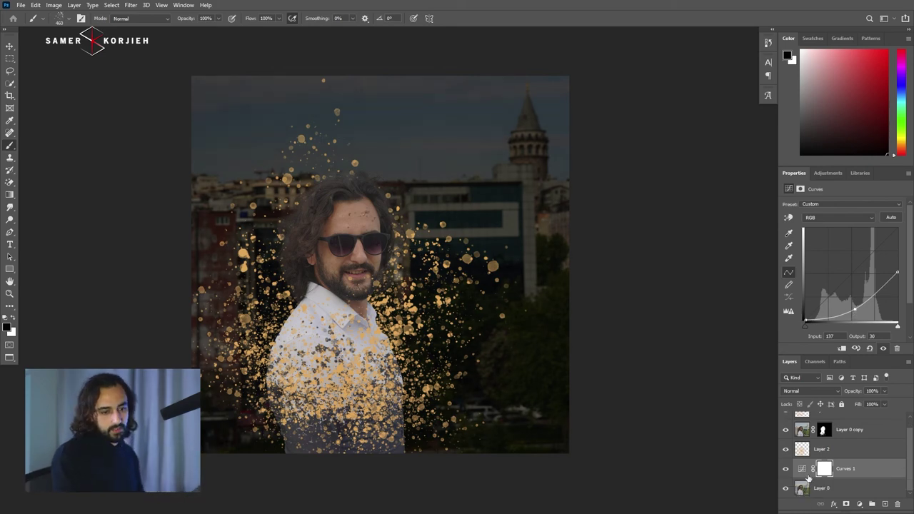
left_click(785, 488)
Step: Add a Color Fill 1 layer in solid orange-brown #b37c35 behind the spattered portrait
left_click(858, 504)
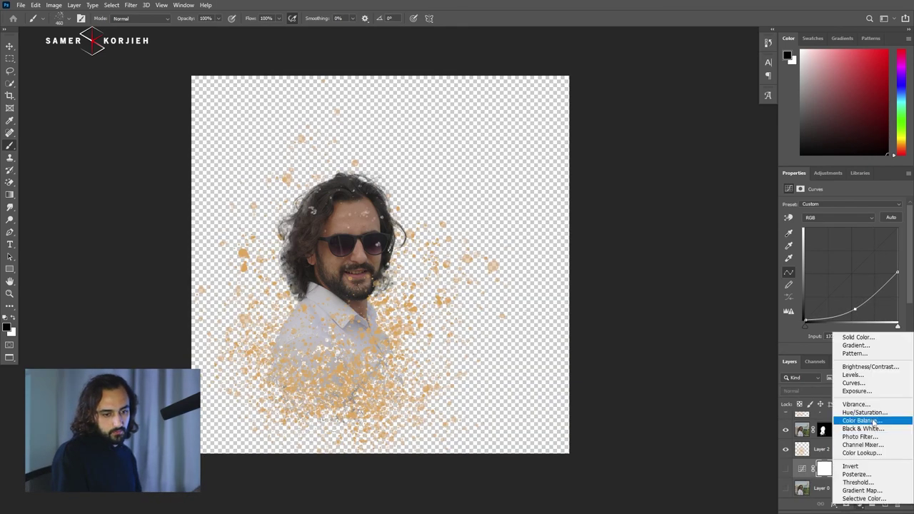
left_click(853, 333)
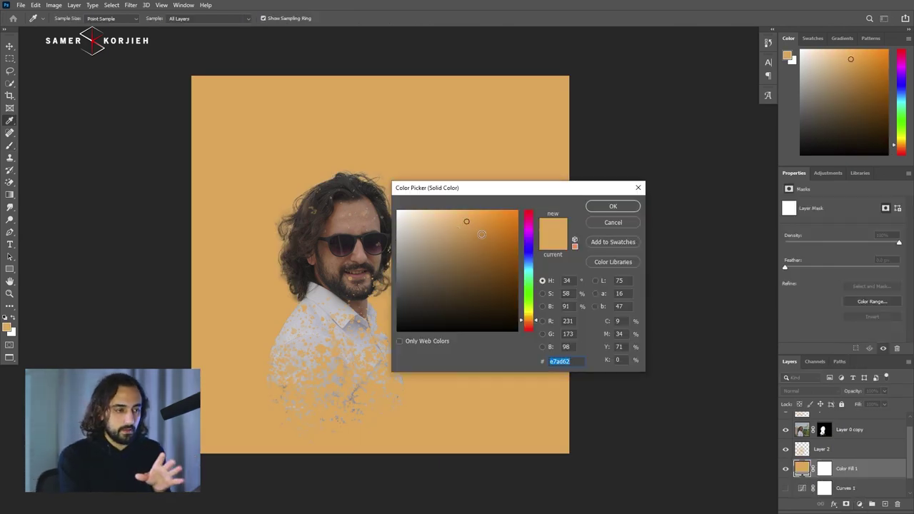
left_click_drag(502, 256, 501, 249)
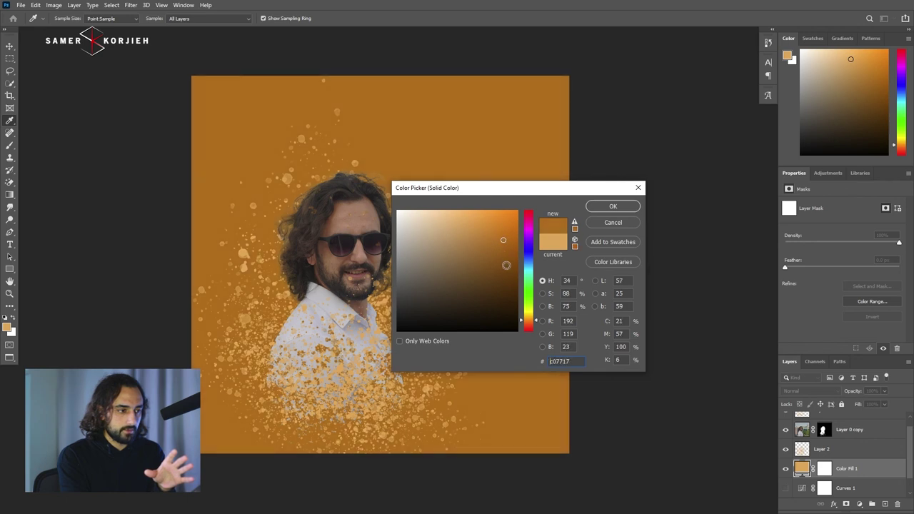
left_click(505, 264)
left_click(497, 255)
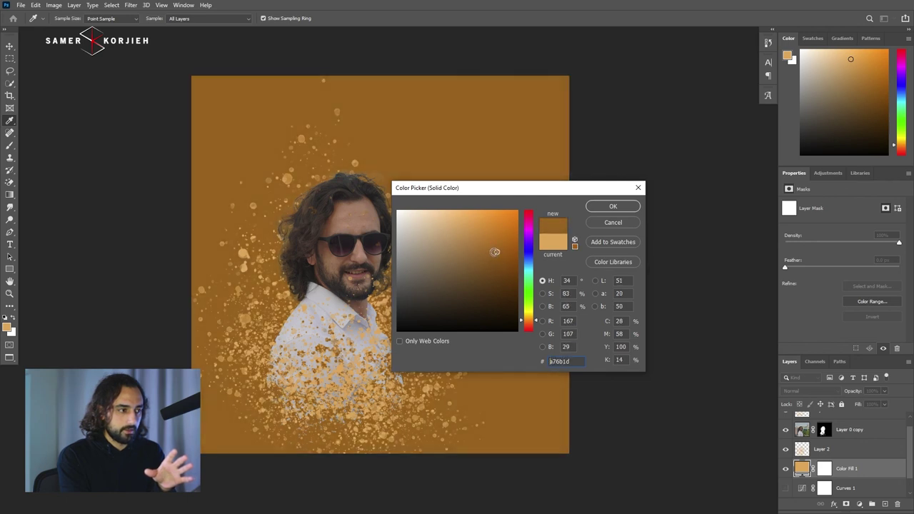
left_click_drag(494, 251, 480, 245)
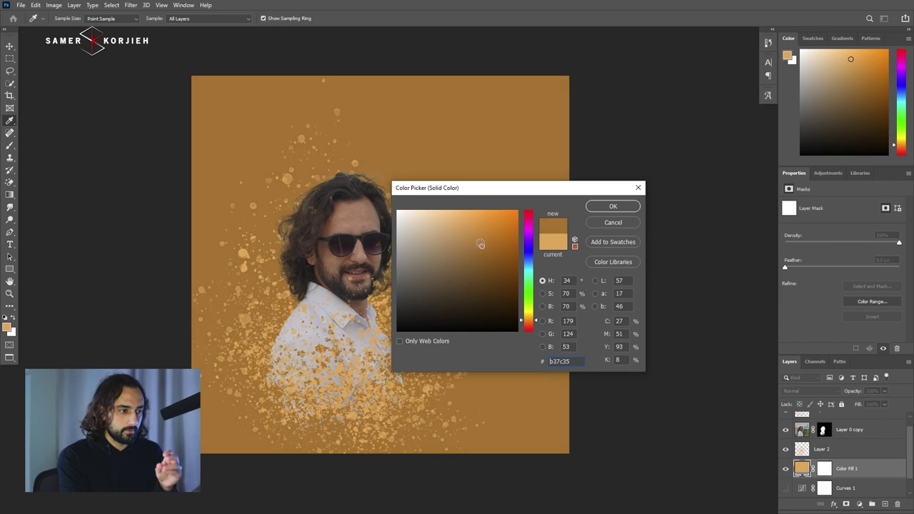
left_click(613, 206)
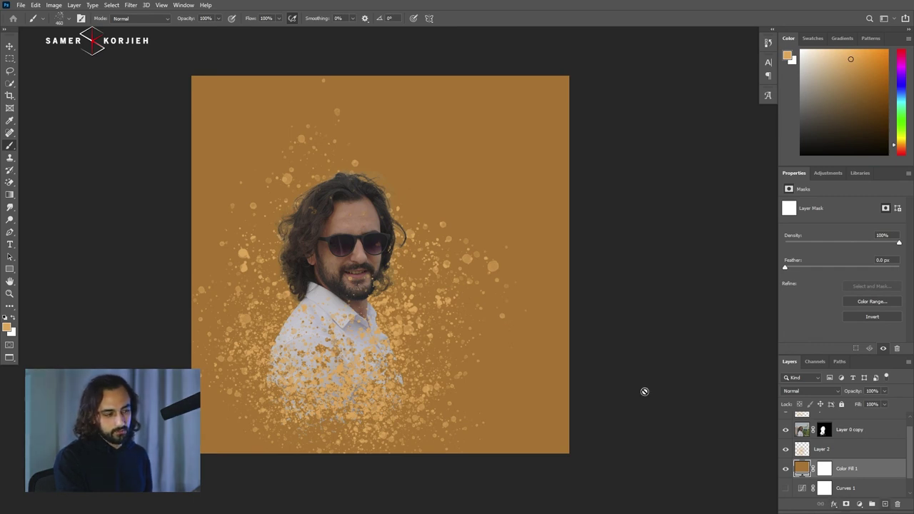
scroll(332, 248, "up", 2)
scroll(332, 248, "down", 1)
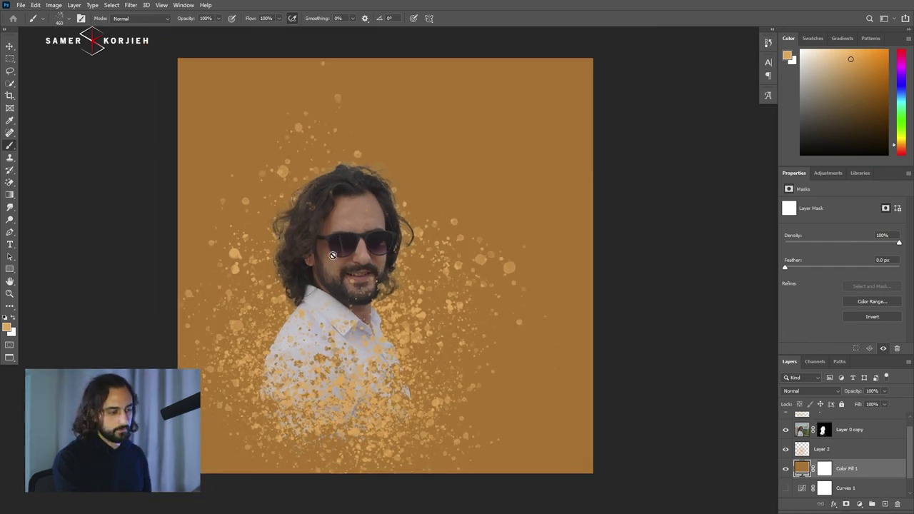
Step: Crop the canvas to a tighter 1:1 square framing the spattered man
key("c")
left_click_drag(591, 61, 548, 84)
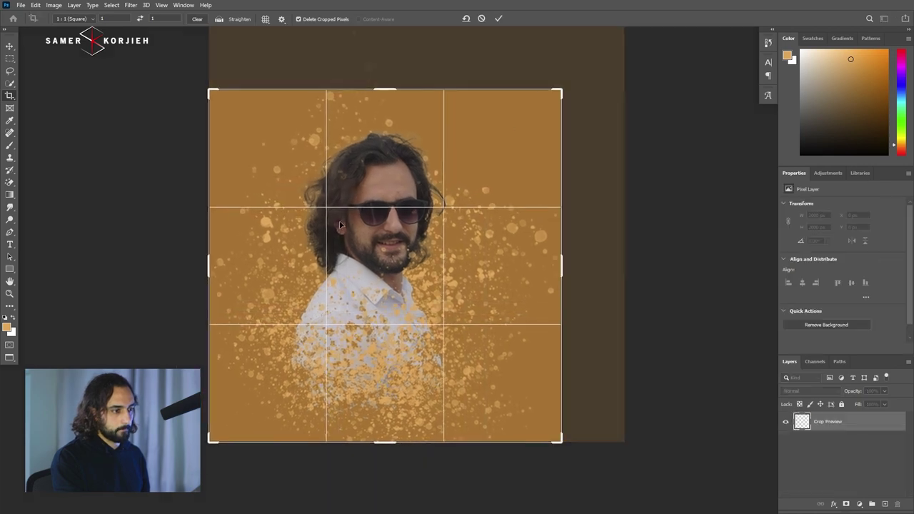
key("Return")
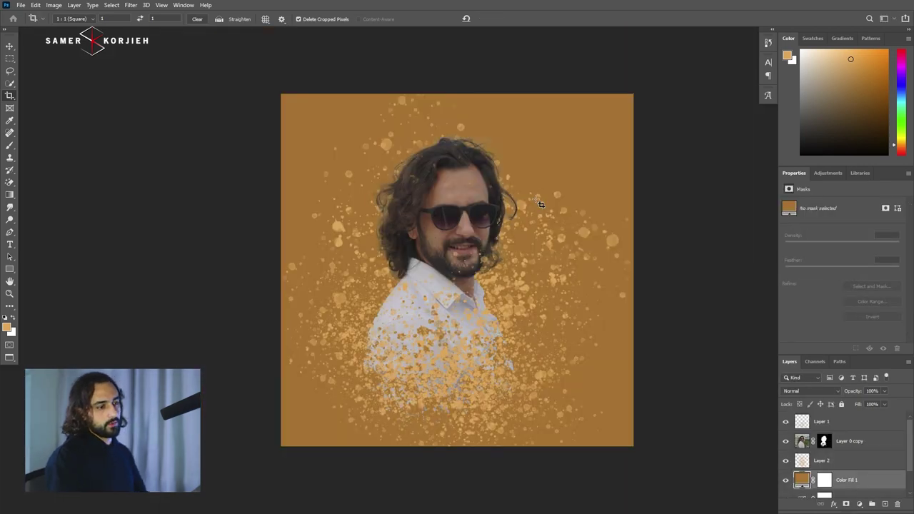